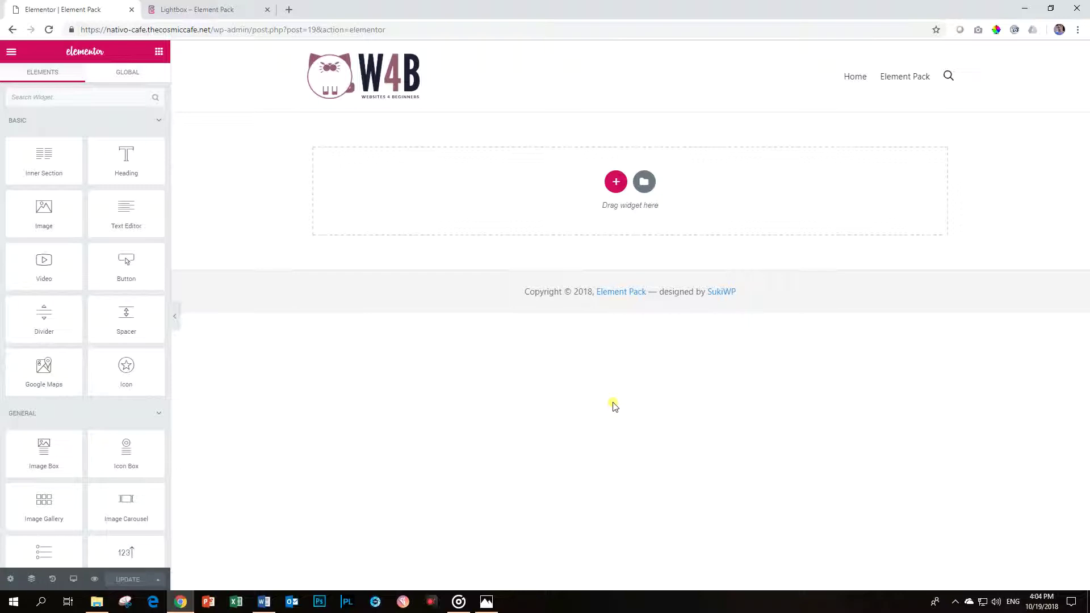
Search 'light' and place the Lightbox widget on the empty page, collapsing its Layout section.
left_click(53, 101)
type("light")
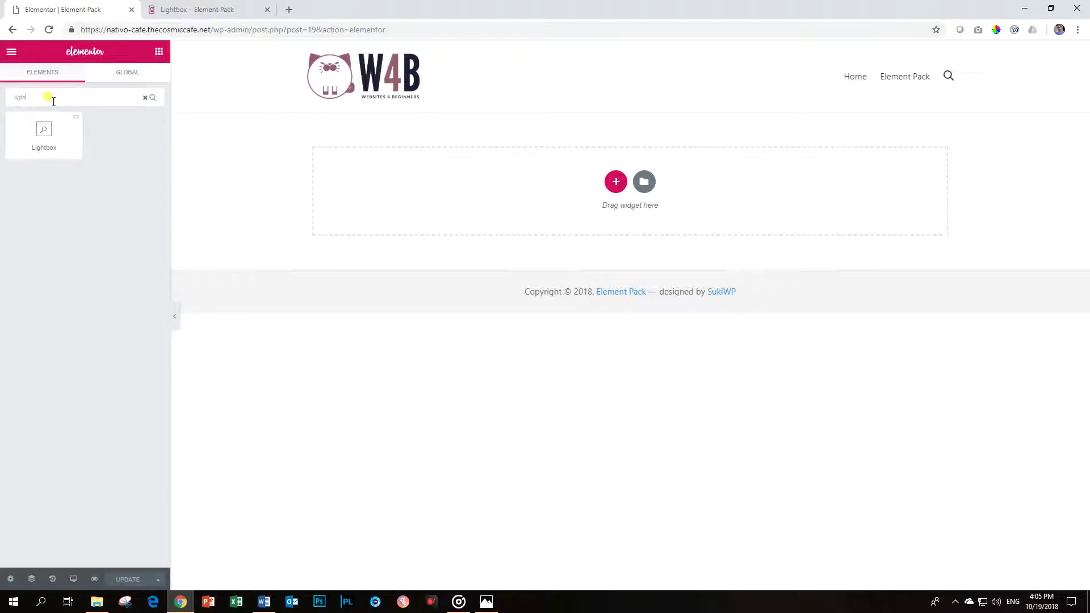
left_click_drag(20, 129, 530, 175)
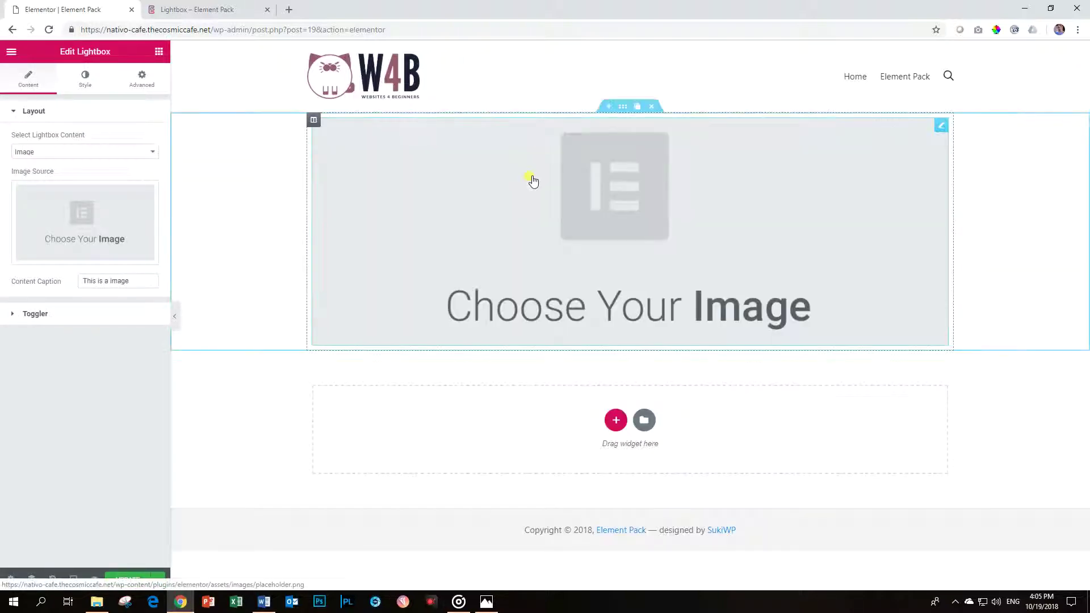
left_click(78, 116)
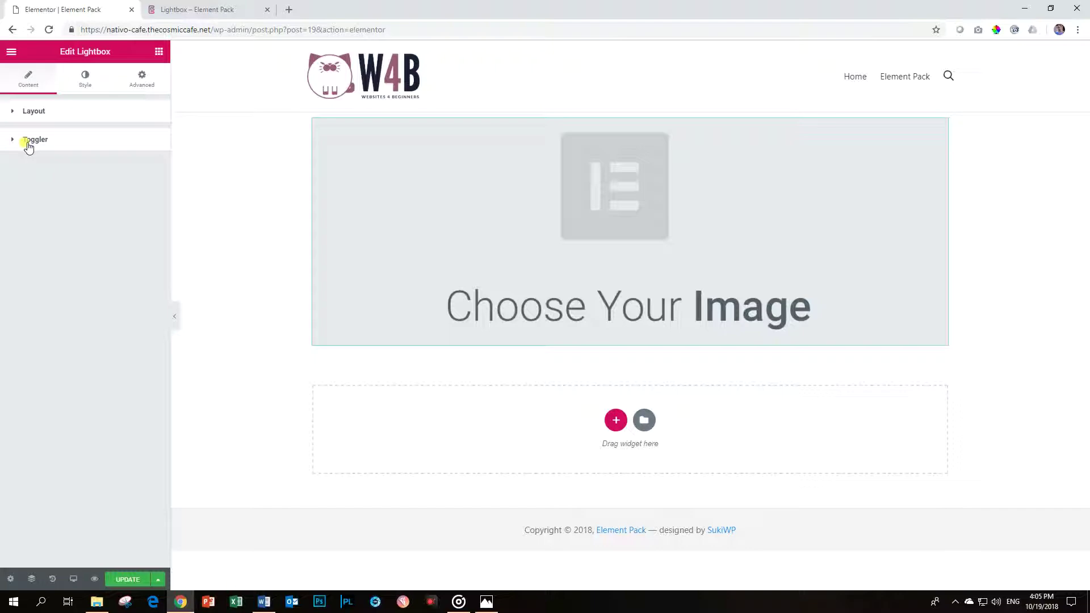
Make the lightbox toggler a Button labelled 'Click Here'.
left_click(28, 146)
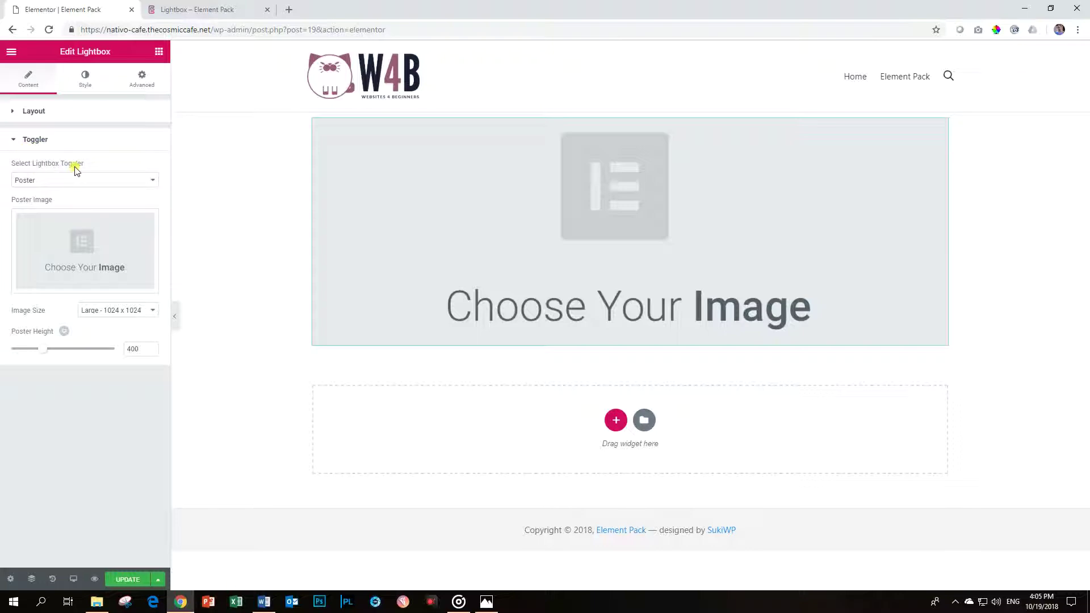
left_click(57, 182)
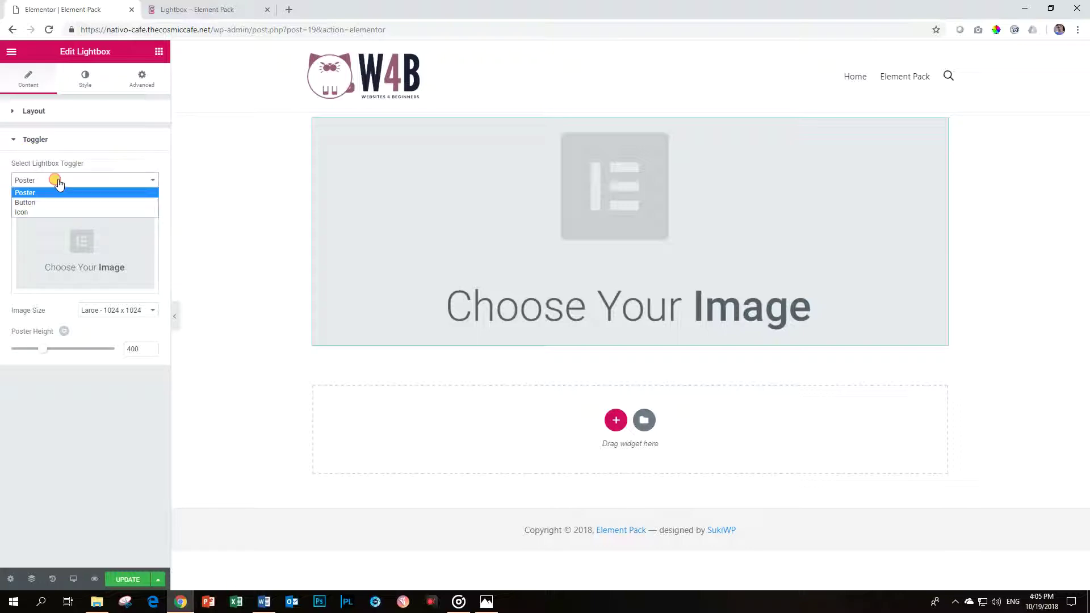
left_click(39, 203)
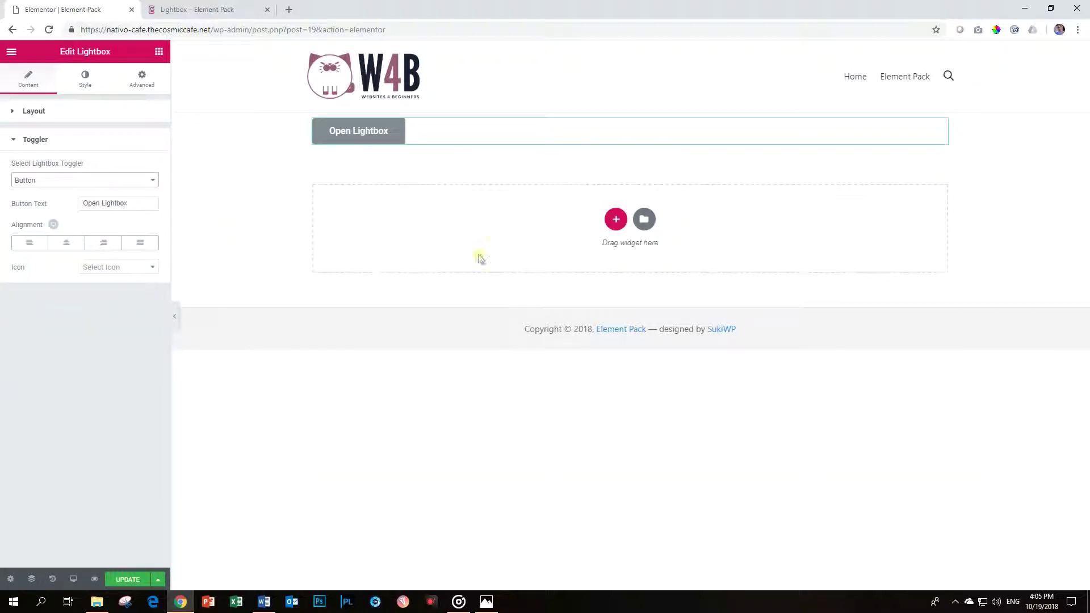
left_click(135, 202)
left_click_drag(136, 203, 45, 206)
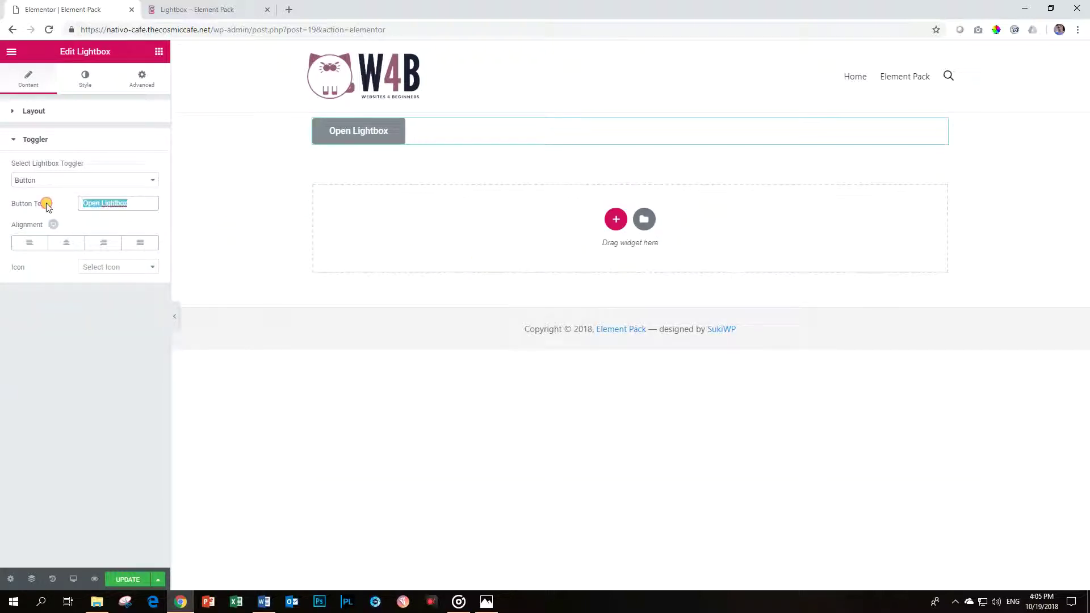
type("Click Here")
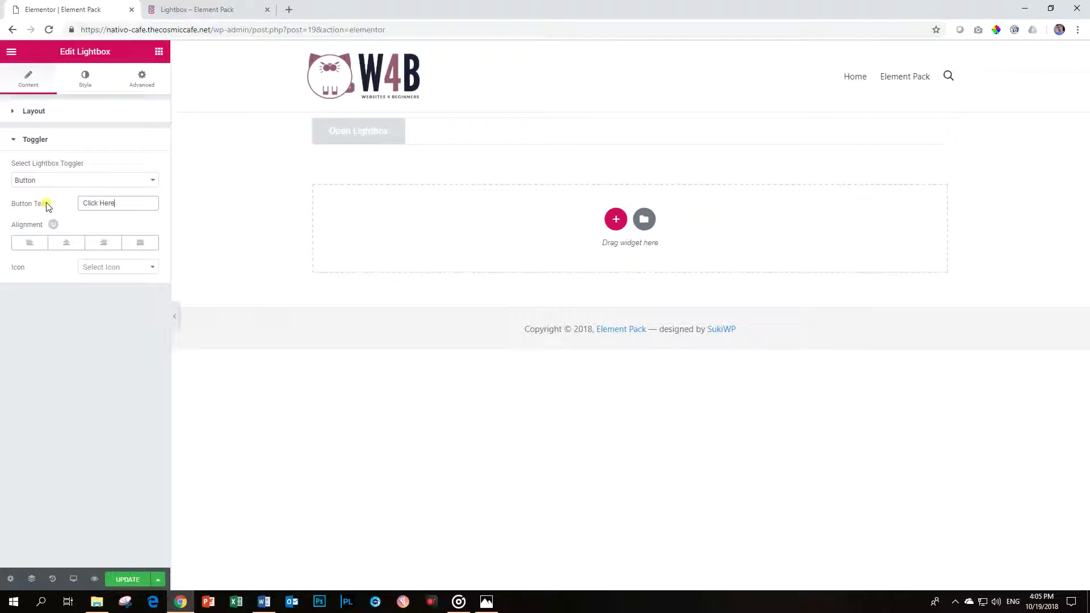
Centre the button and add an arrow-circle-o-down icon with 16 spacing before the text.
left_click(63, 243)
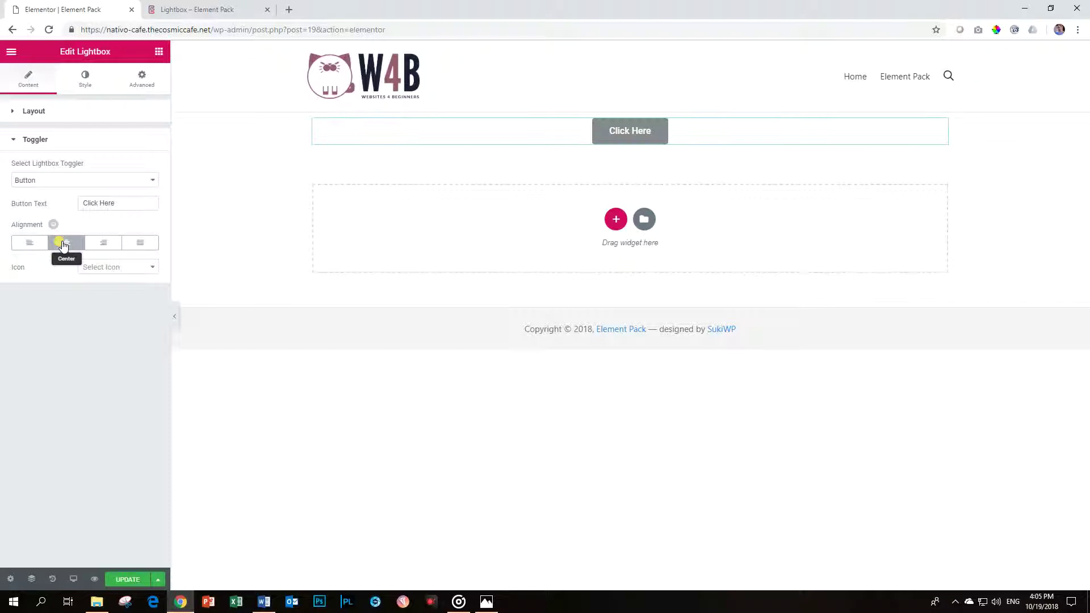
left_click(105, 274)
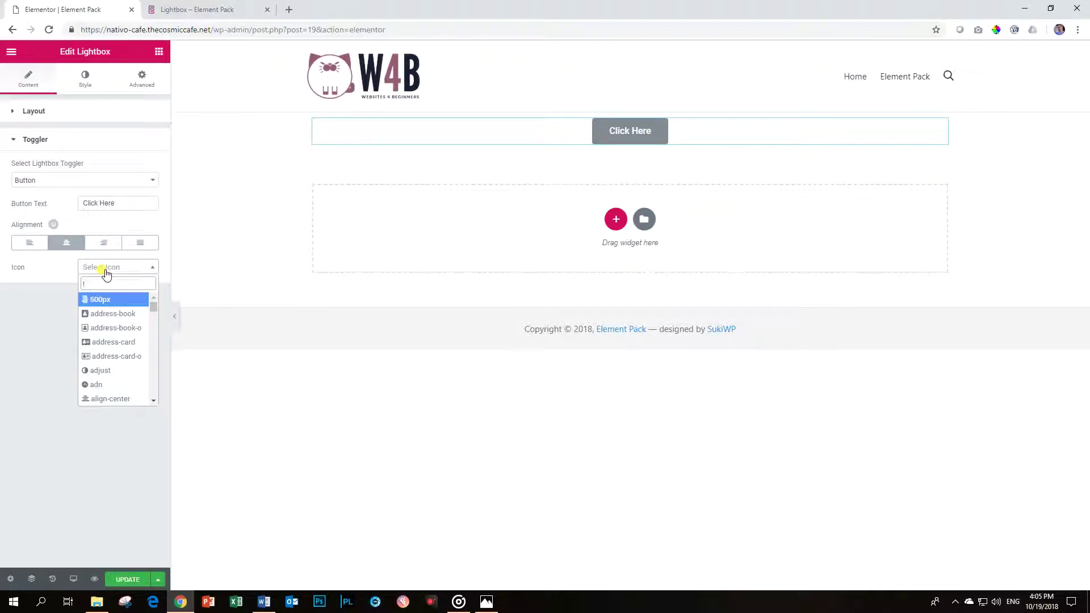
type("arrow")
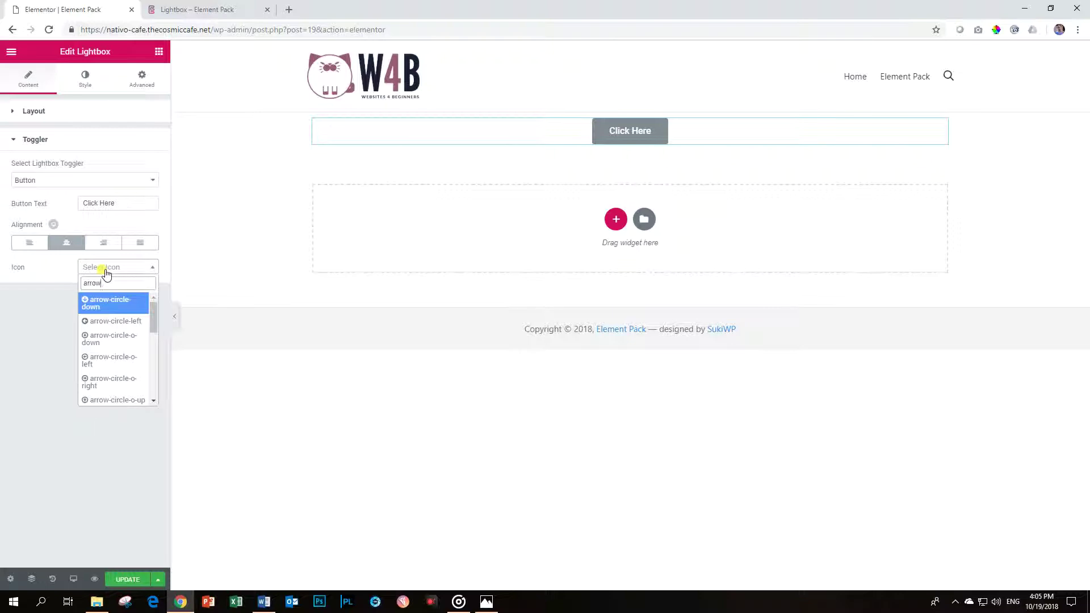
left_click(98, 338)
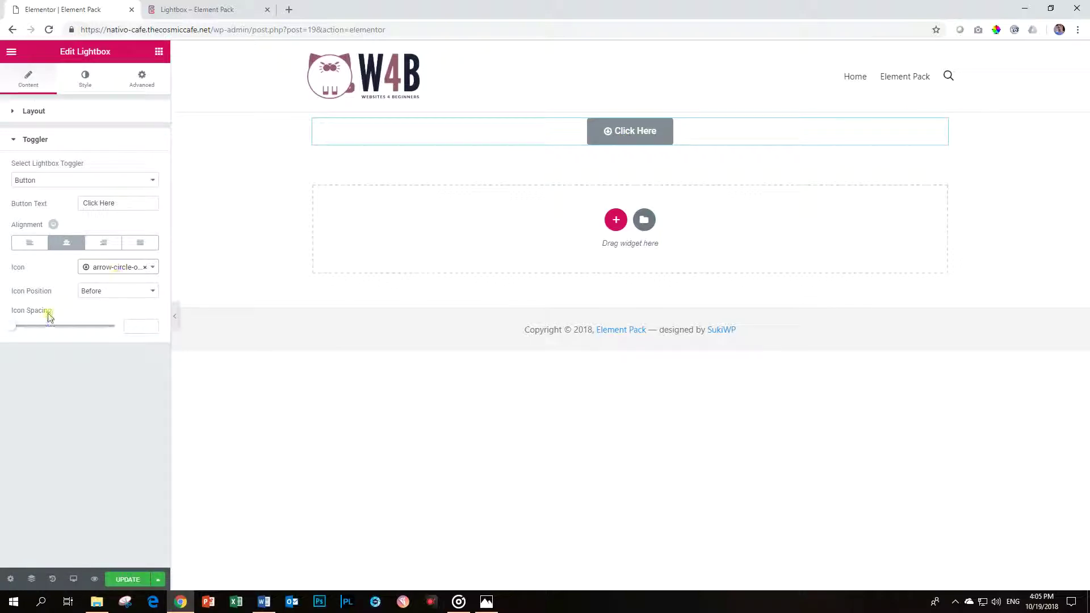
left_click_drag(12, 332, 45, 331)
left_click(86, 78)
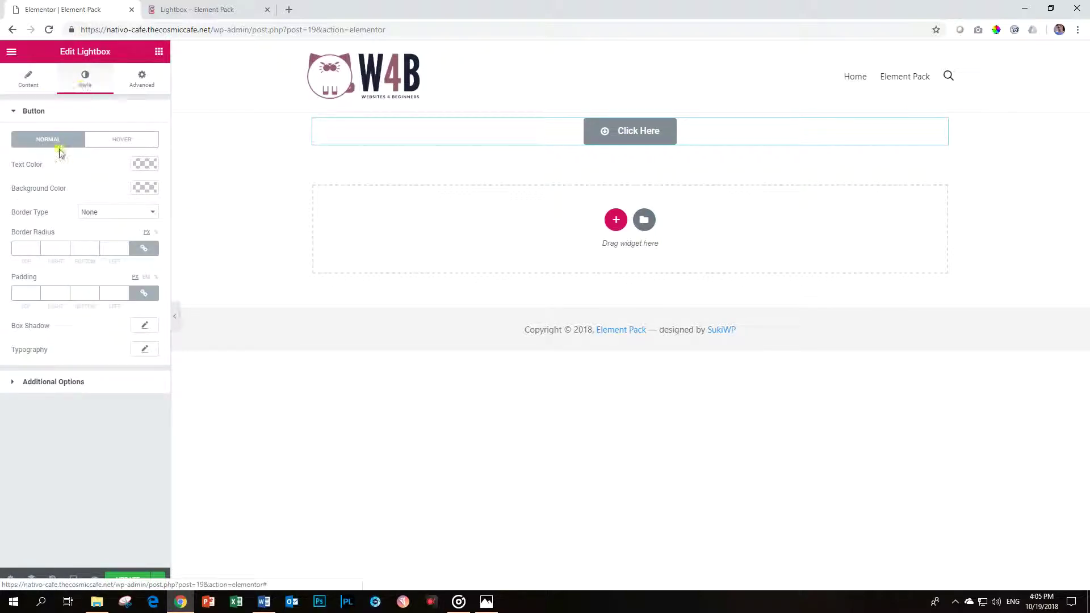
Give the lightbox button the green preset background colour.
left_click(145, 188)
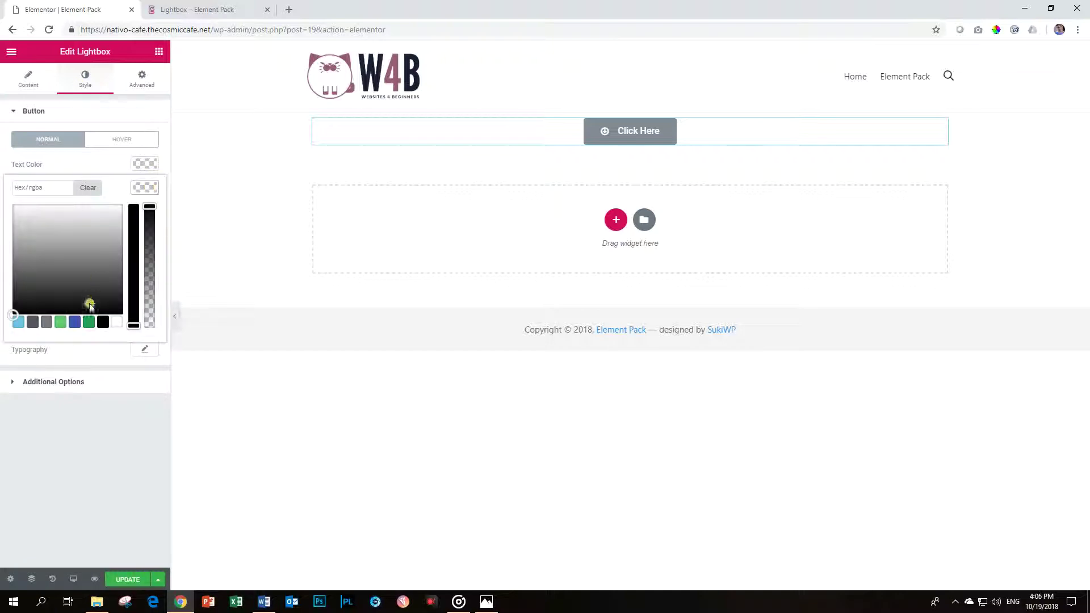
left_click(60, 323)
left_click(145, 187)
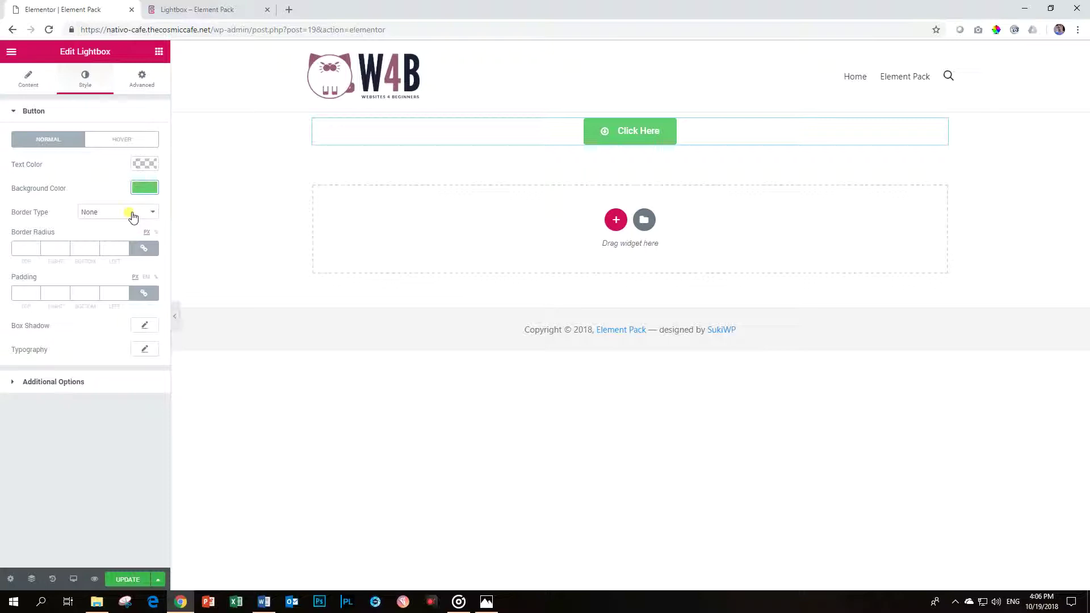
Set the button's typography font family to Arial.
left_click(144, 349)
left_click(116, 384)
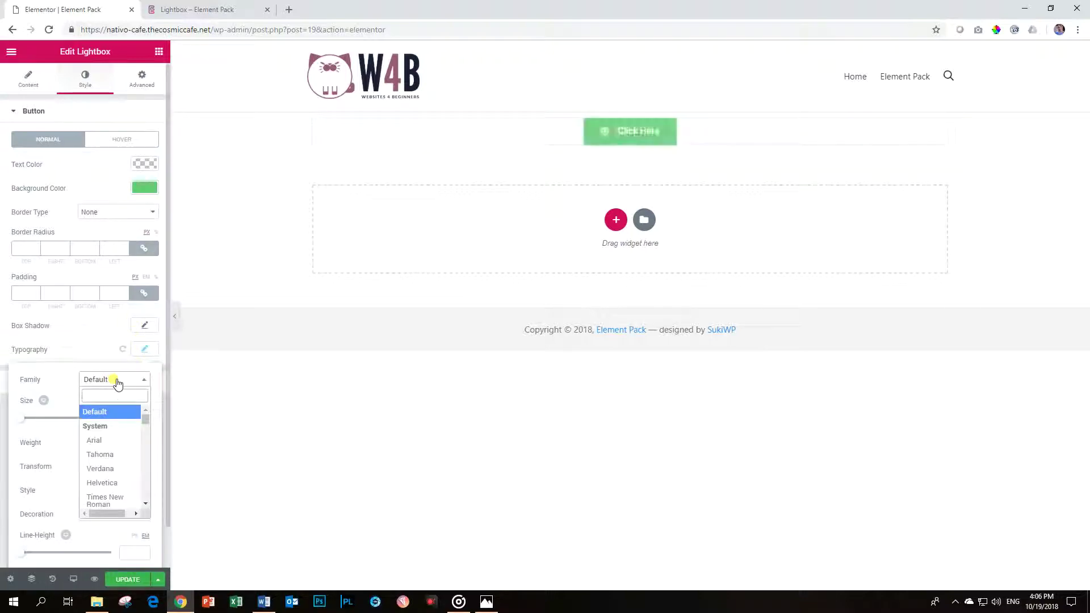
type("bershi")
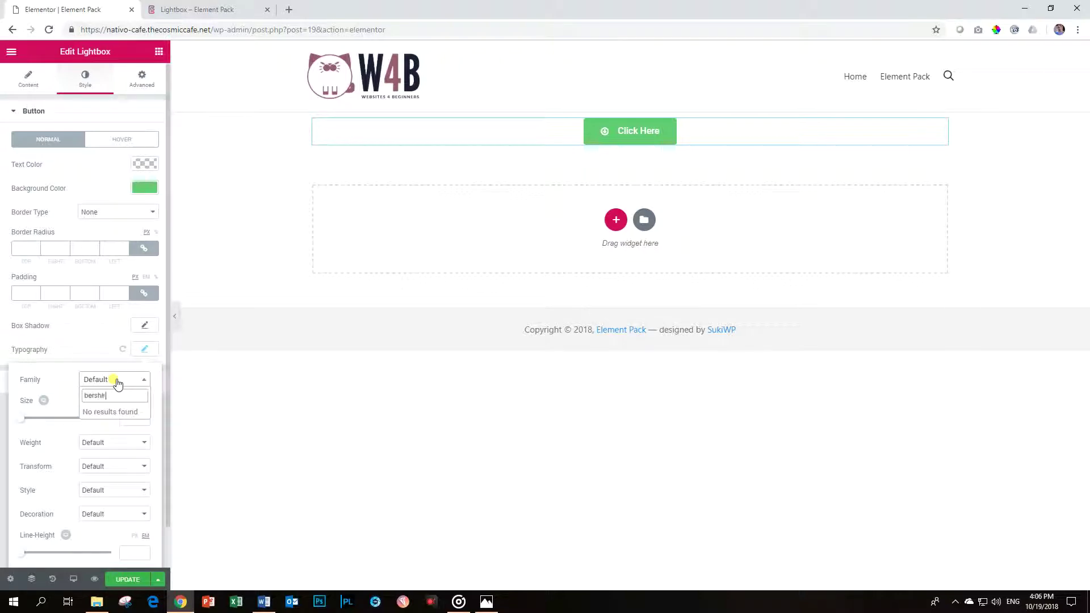
key("BackSpace")
key("BackSpace")
key("BackSpace")
key("BackSpace")
key("BackSpace")
key("BackSpace")
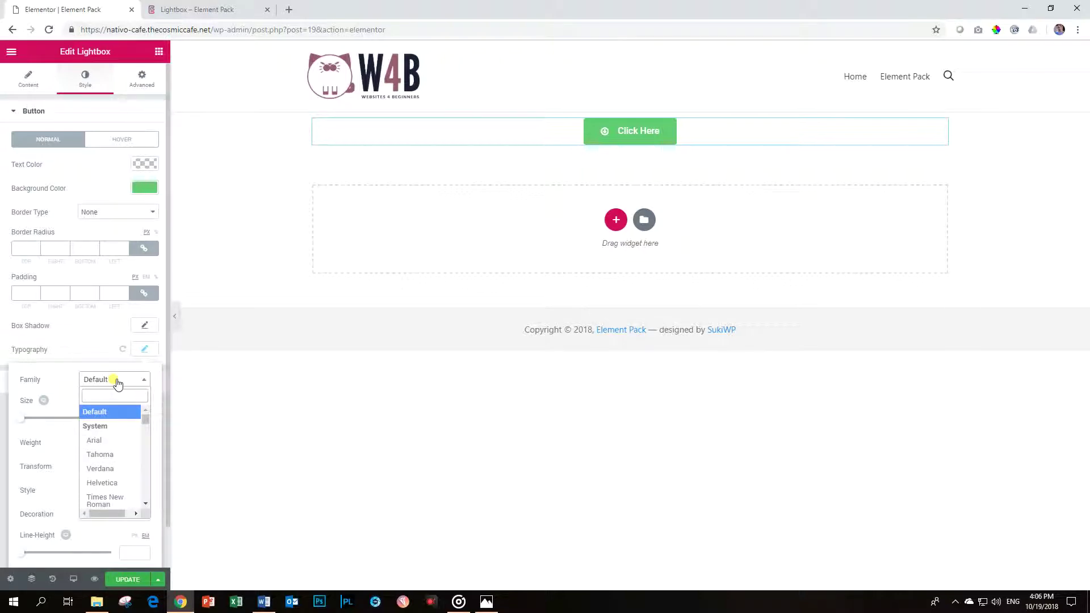
left_click(94, 441)
left_click(148, 352)
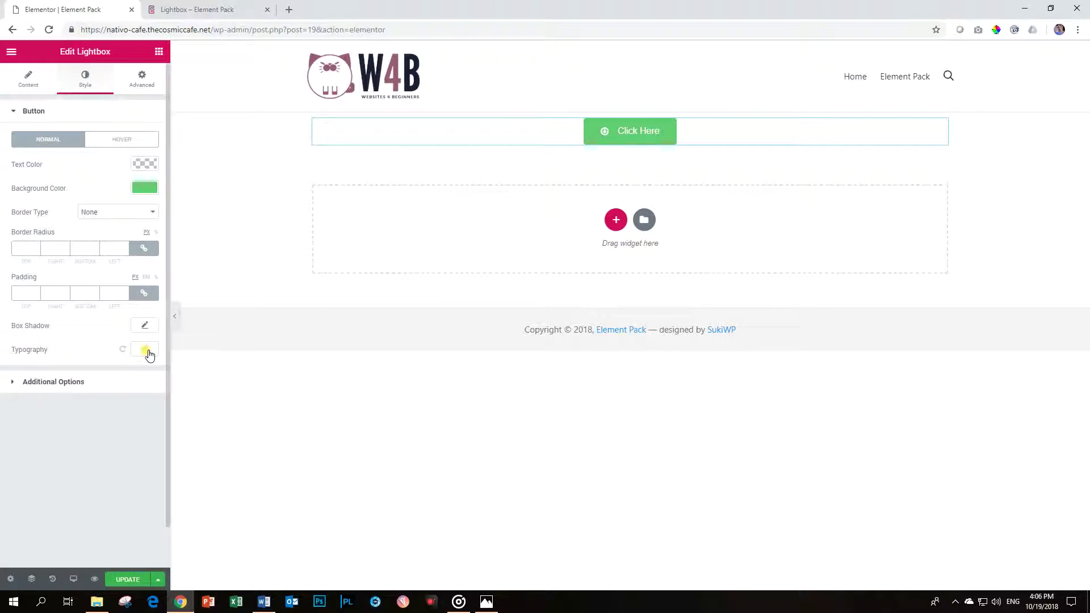
Make the button text uppercase with 1.8 letter spacing.
left_click(147, 351)
left_click(120, 466)
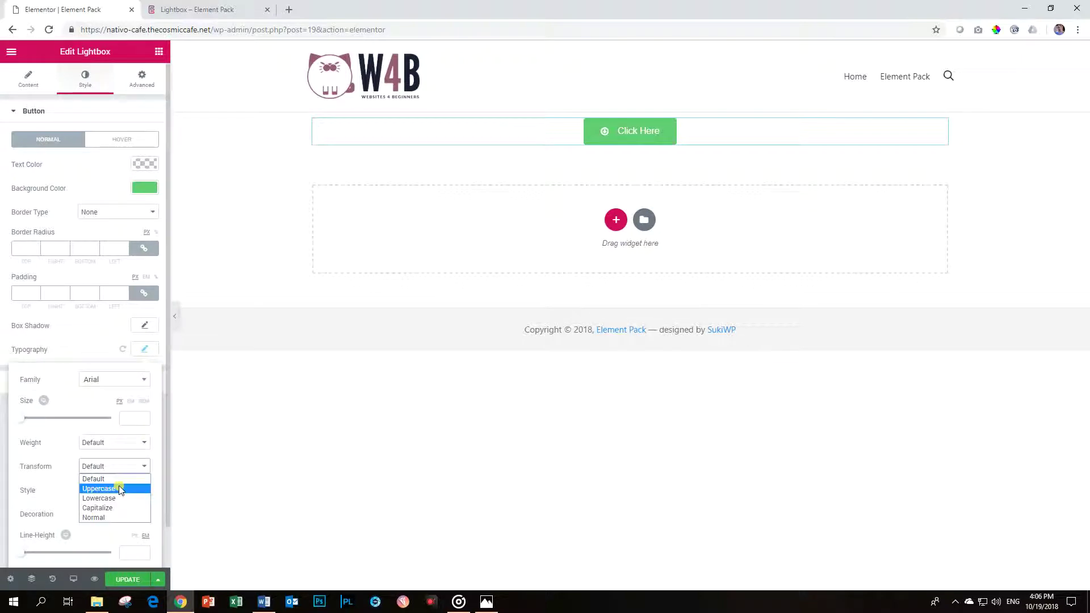
left_click(119, 487)
scroll(120, 482, "down", 1)
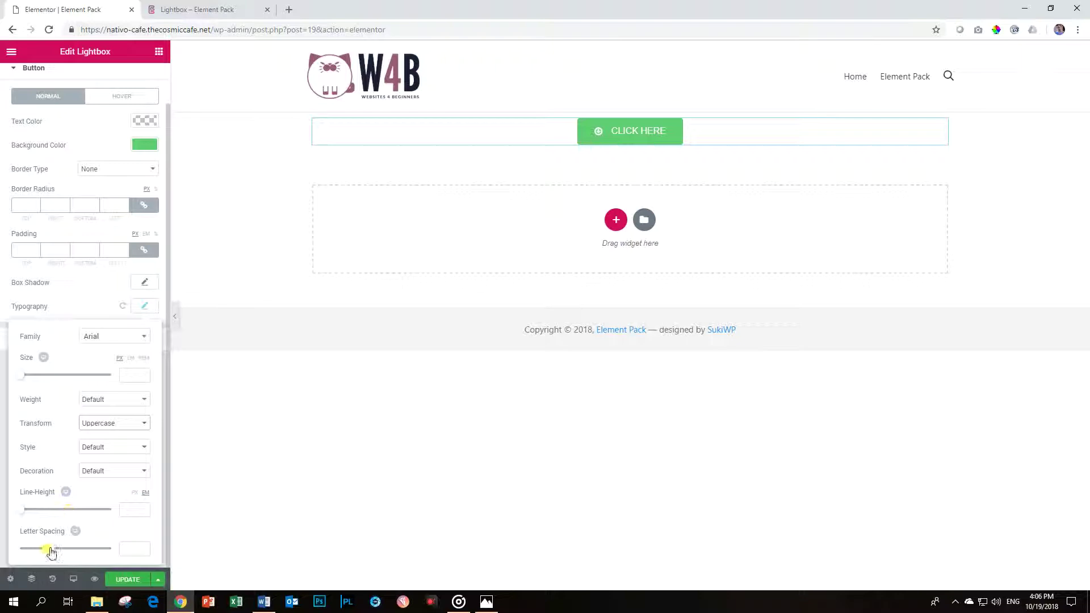
left_click_drag(49, 549, 62, 551)
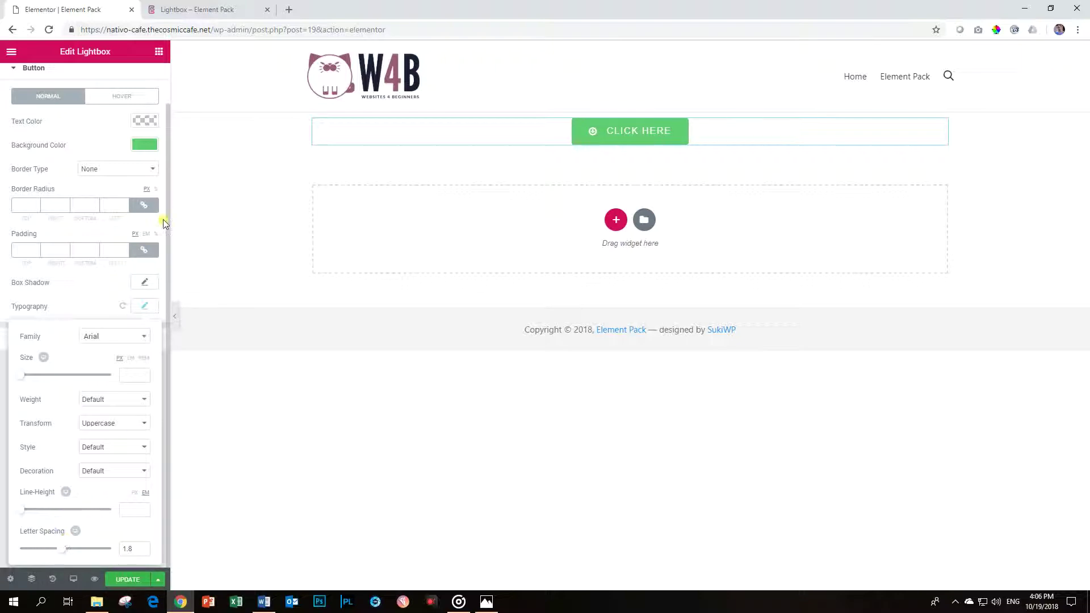
left_click(143, 144)
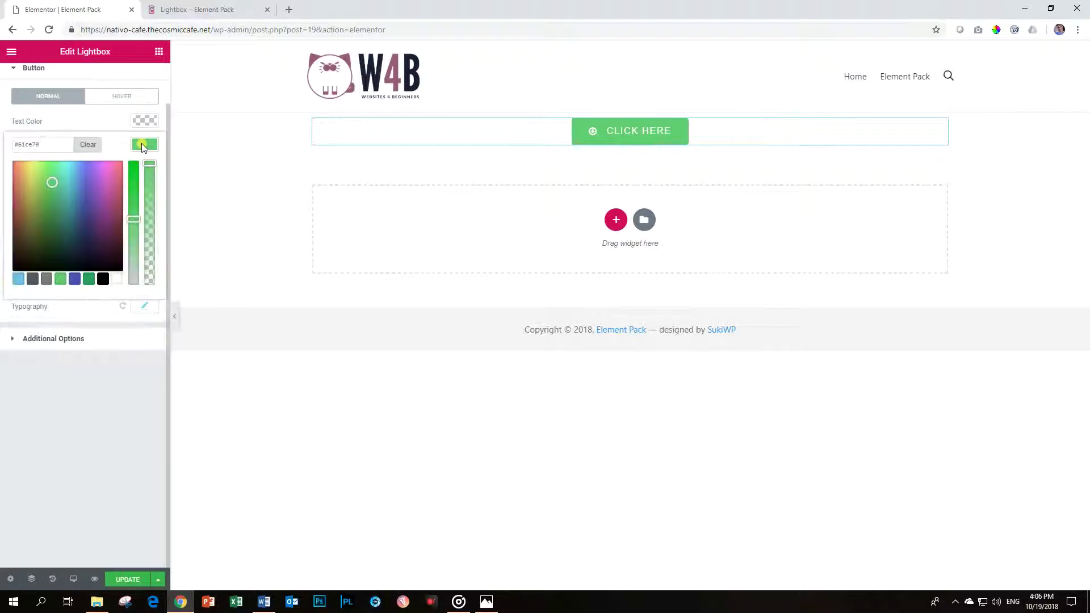
left_click(33, 68)
left_click(29, 80)
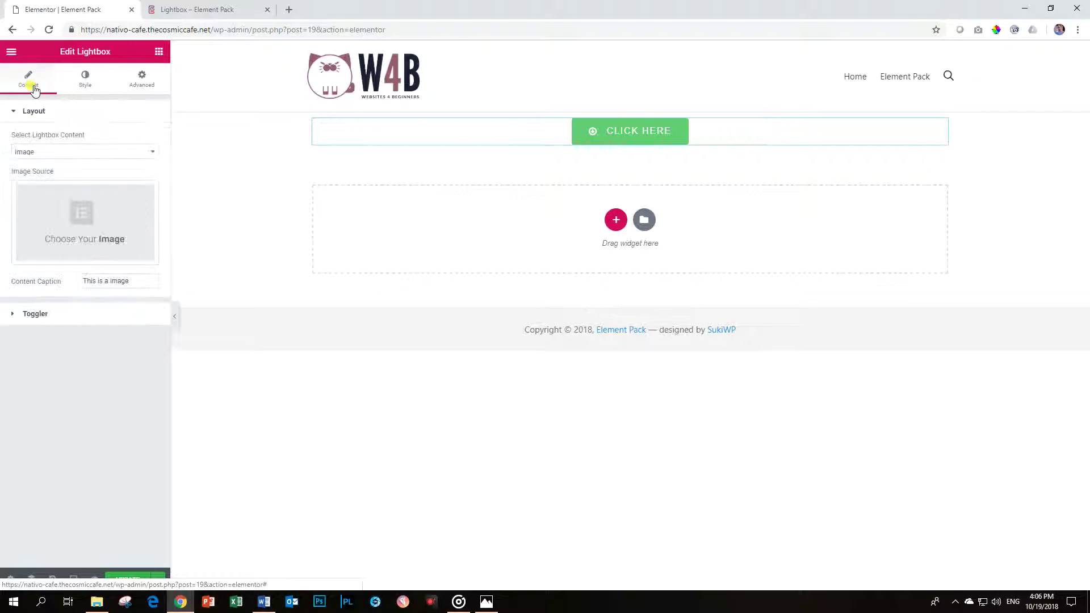
left_click(35, 313)
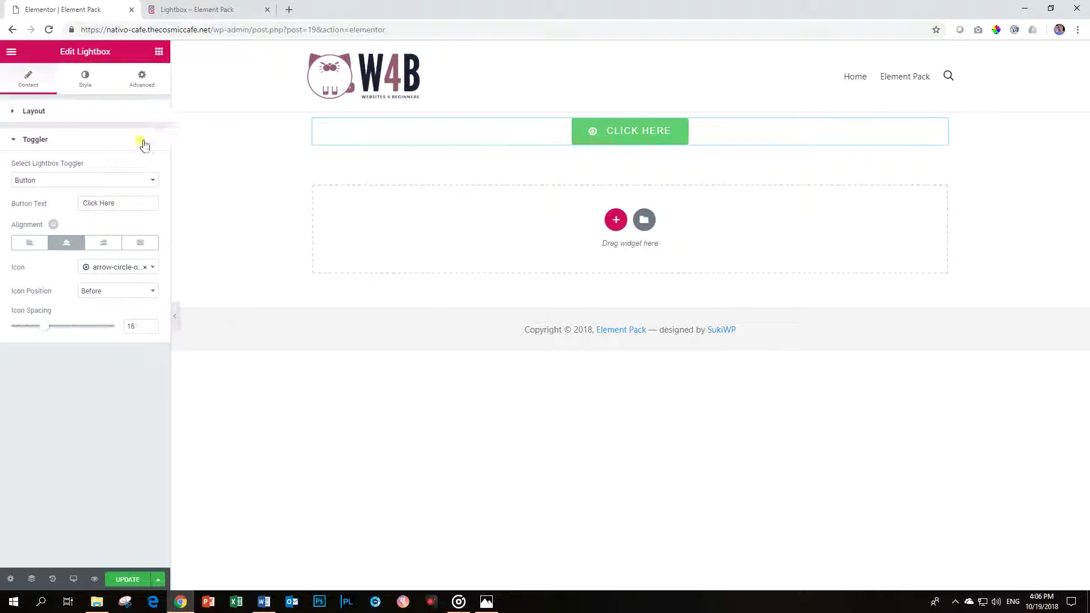
left_click(34, 139)
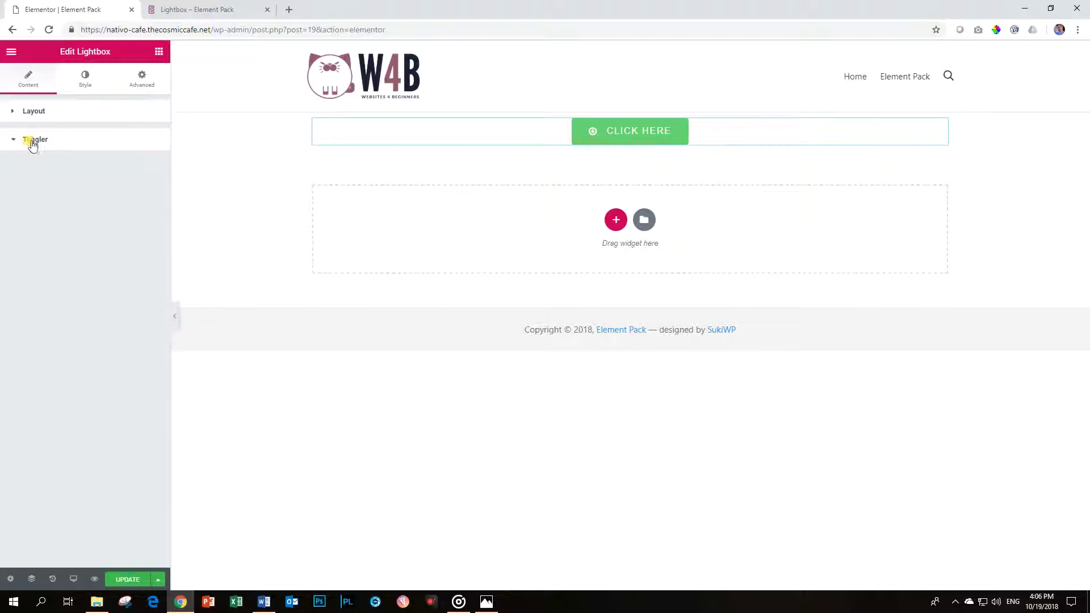
left_click(34, 111)
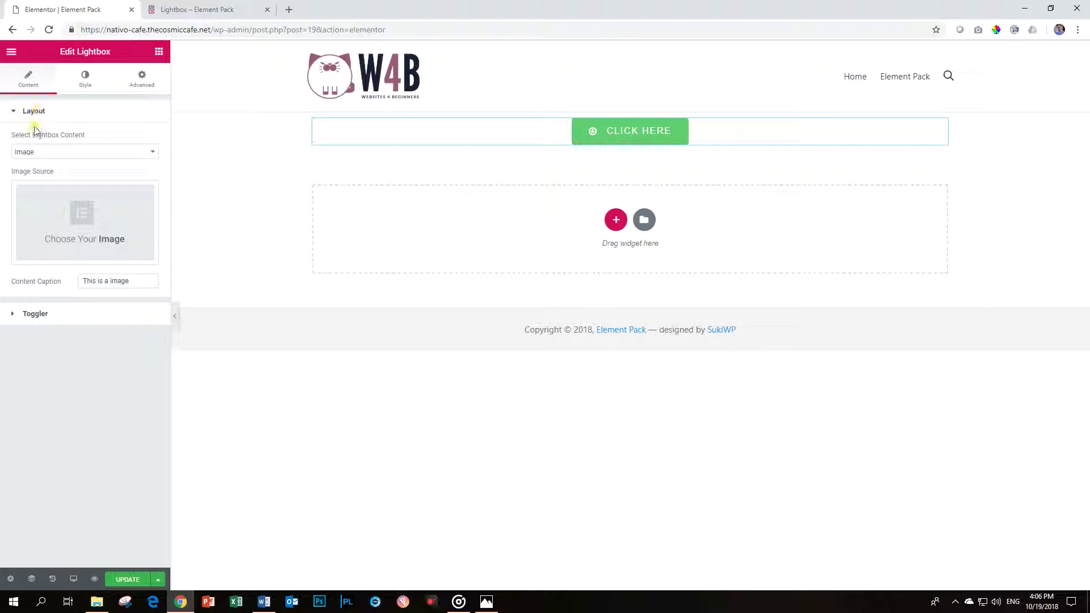
left_click(33, 154)
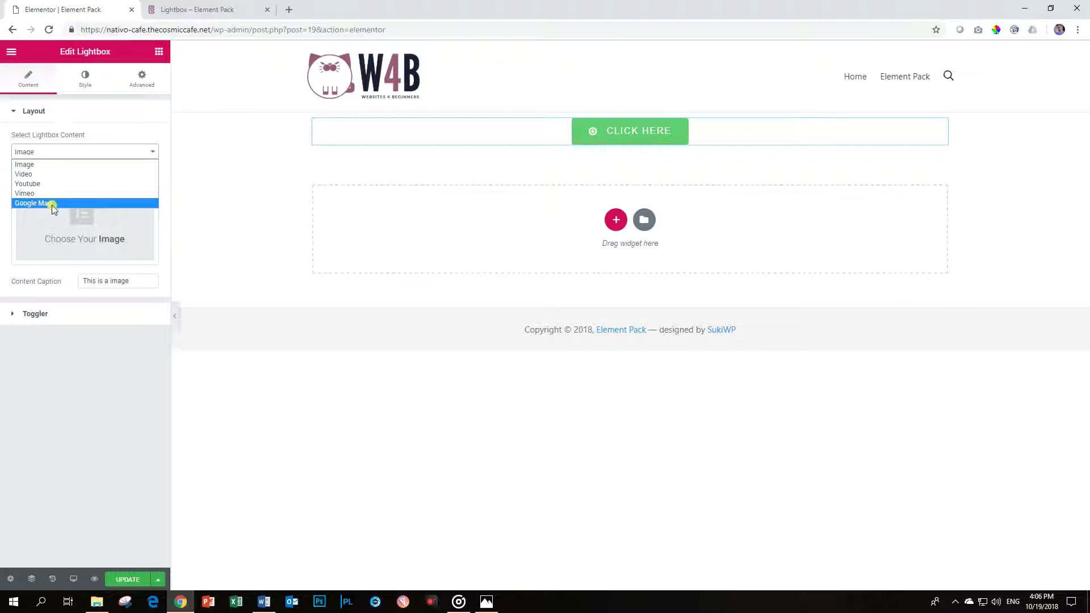
left_click(45, 165)
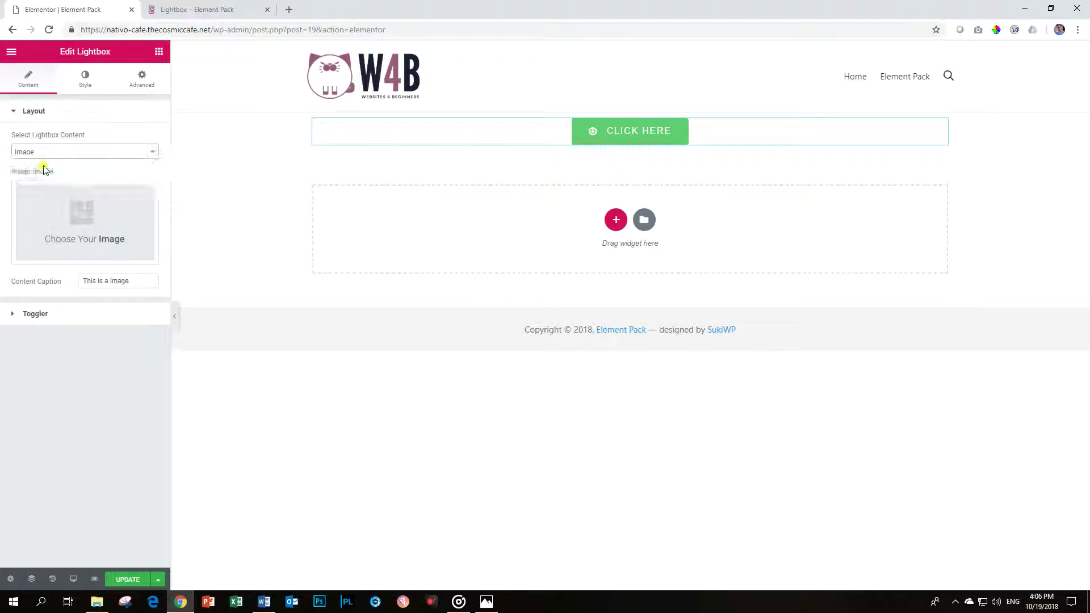
Use the first food photo with caption 'Eat like the royals do' and preview the lightbox.
left_click(79, 225)
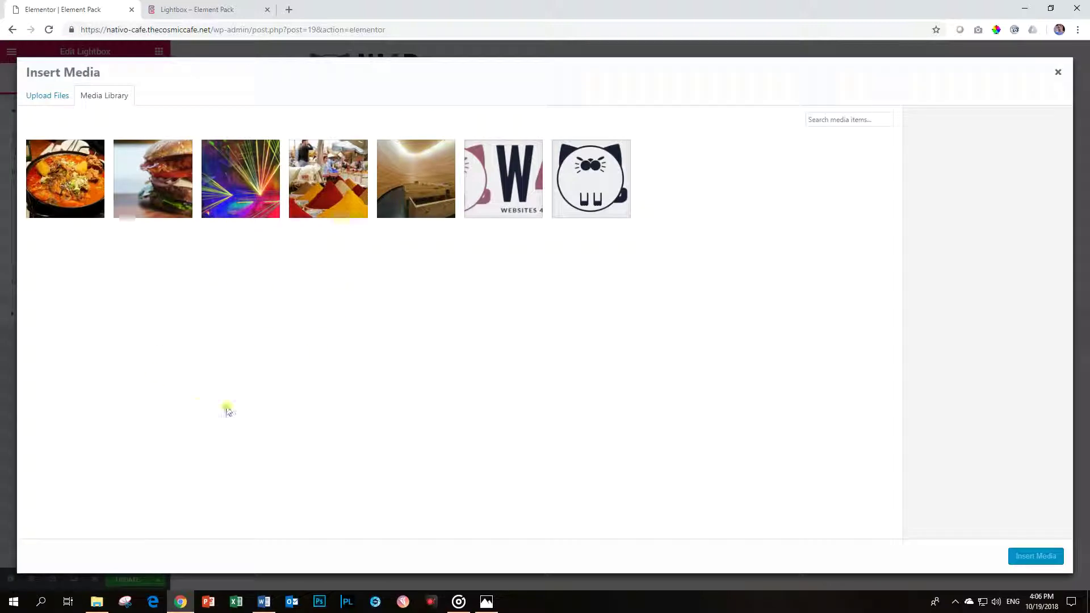
left_click(77, 193)
left_click(1022, 557)
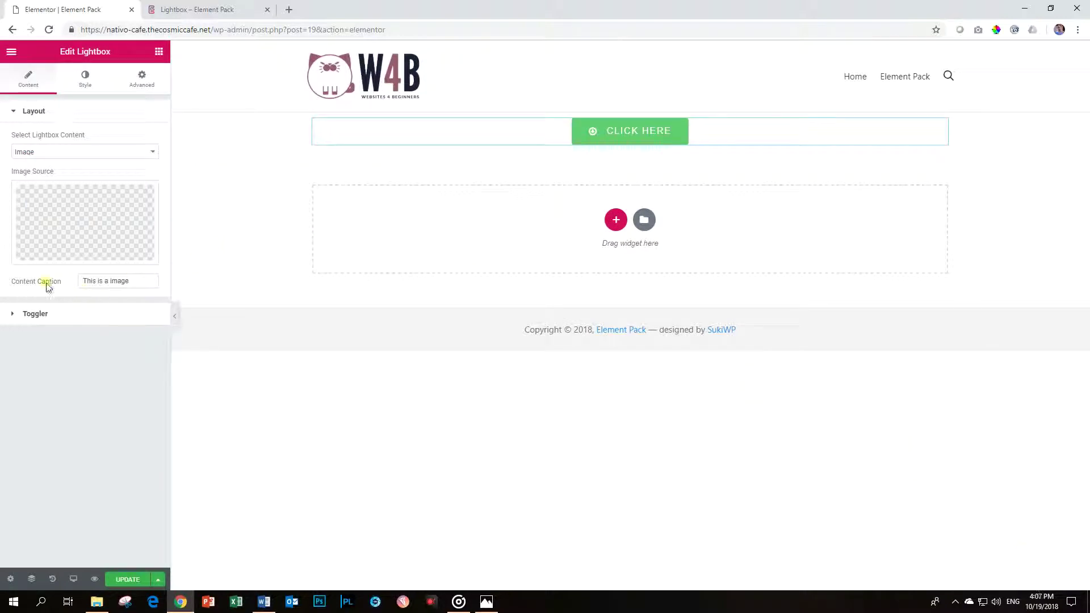
triple_click(107, 281)
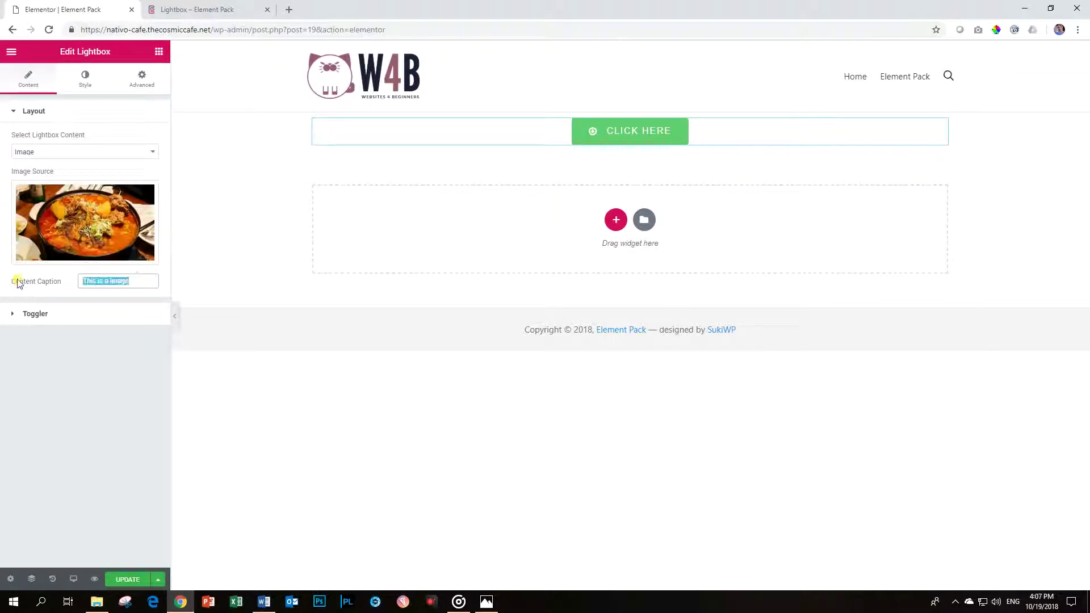
type("R")
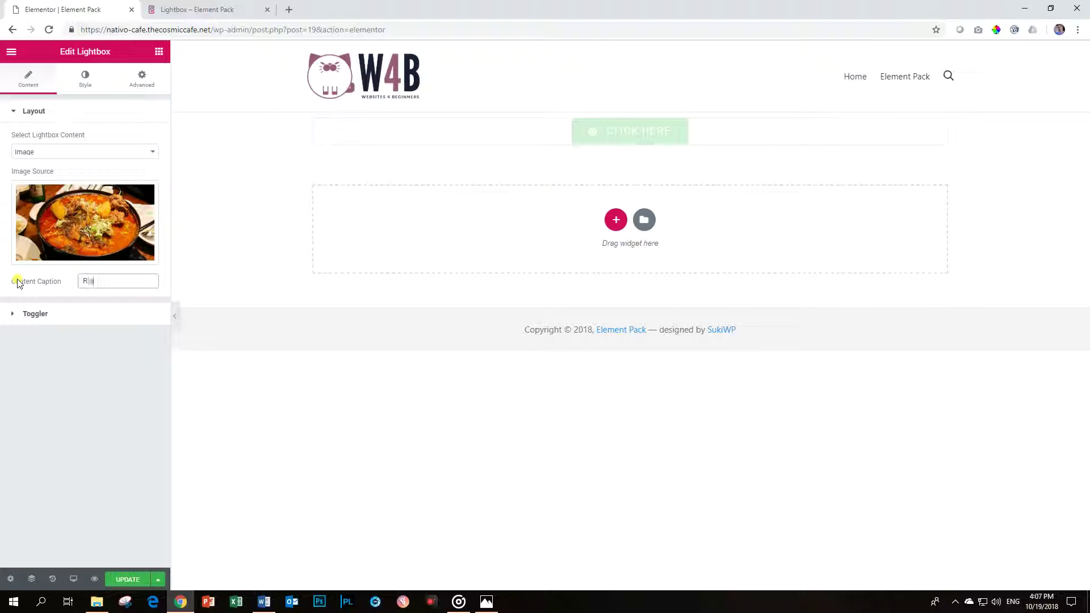
type("Eat like the royals do")
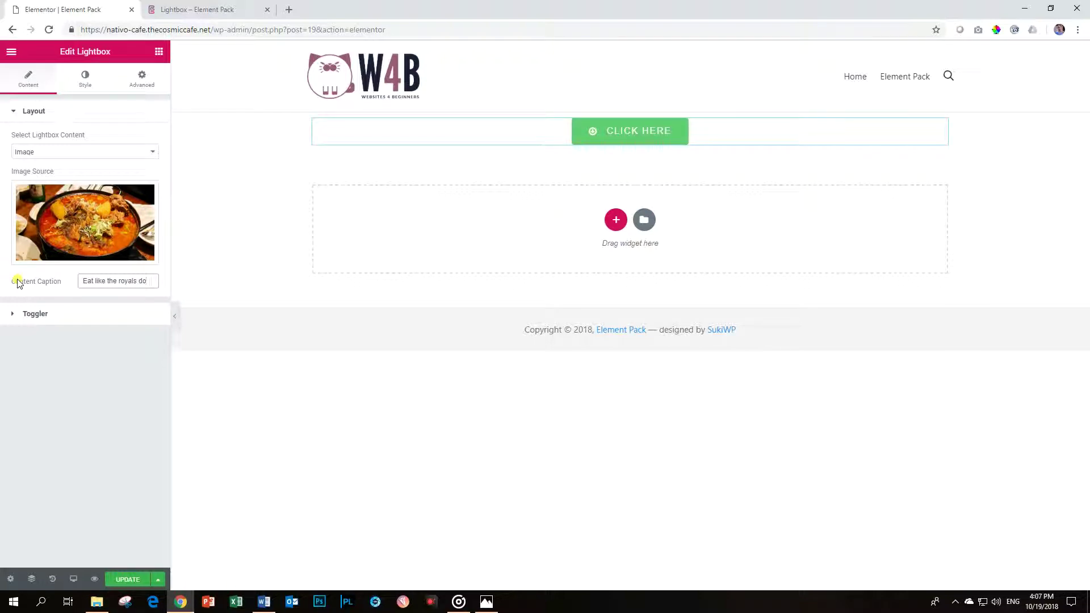
left_click(629, 139)
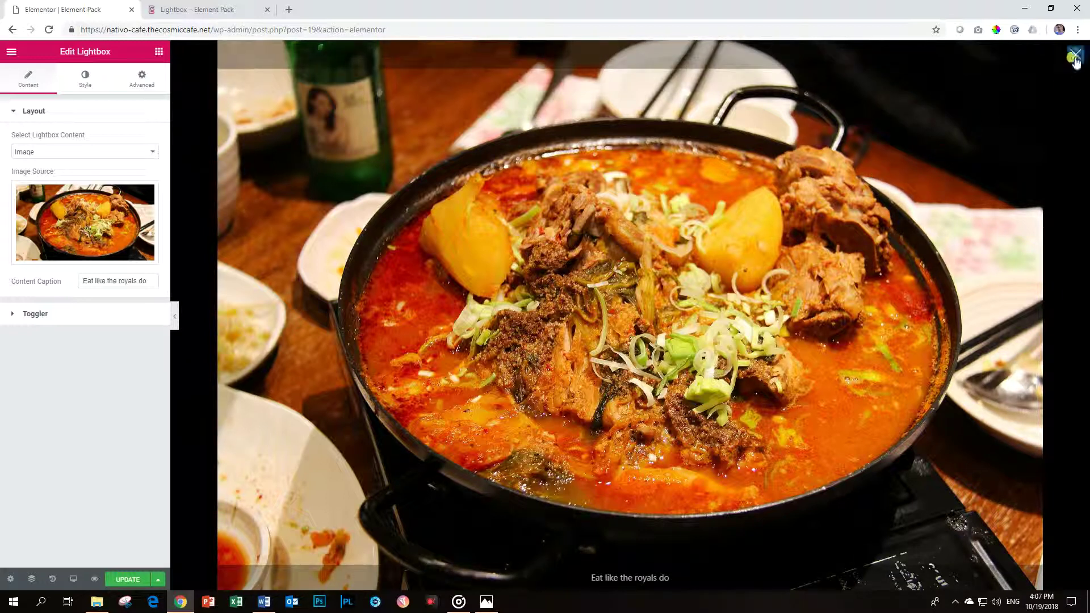
left_click(1075, 55)
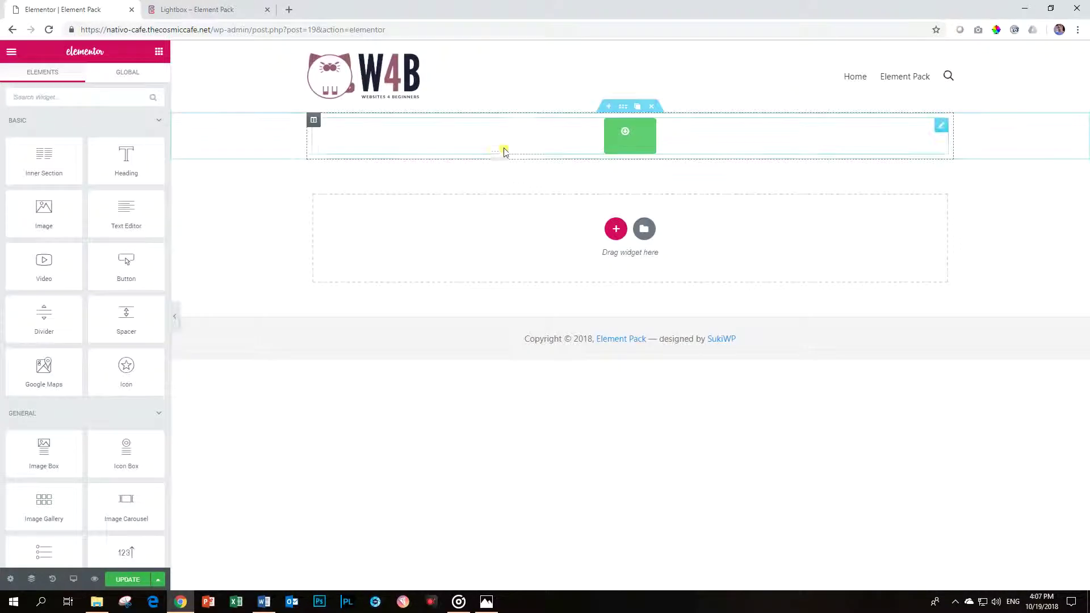
Save the page with UPDATE and switch the lightbox toggler to a play Icon.
left_click(506, 149)
left_click(36, 316)
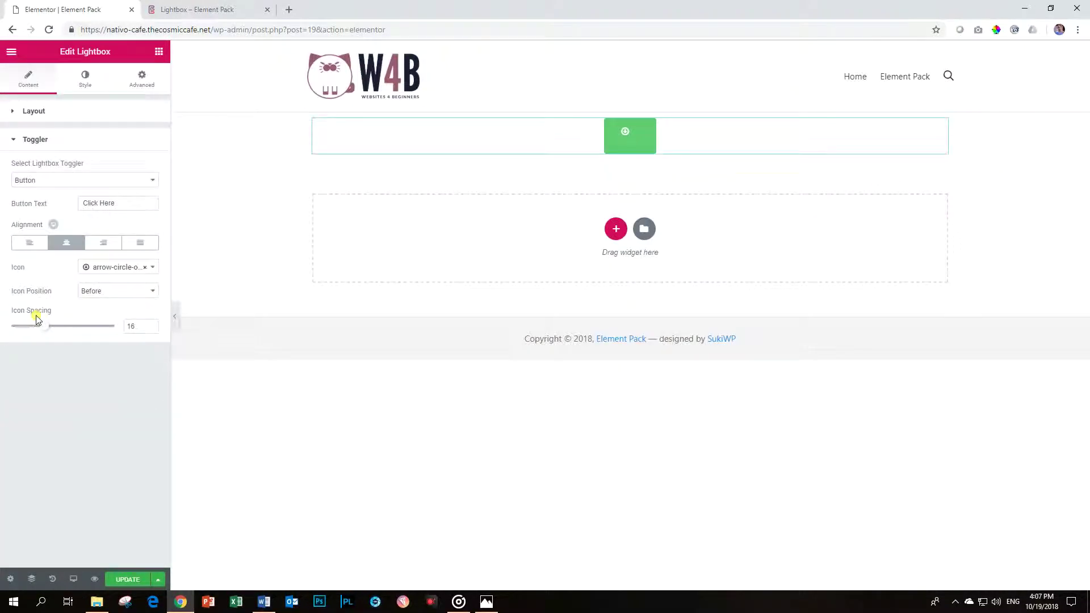
left_click(132, 205)
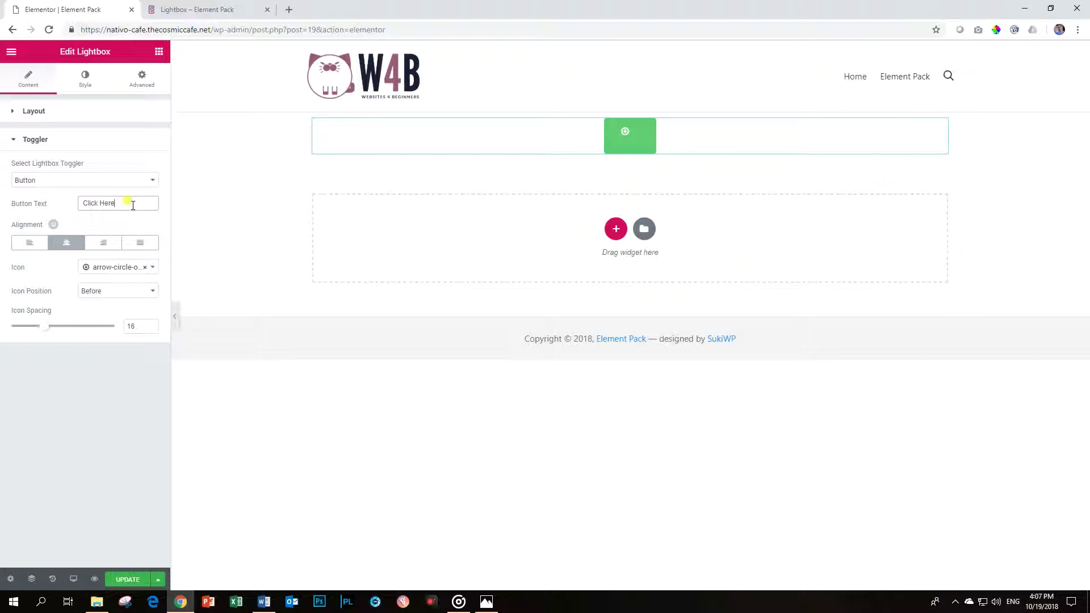
left_click(116, 580)
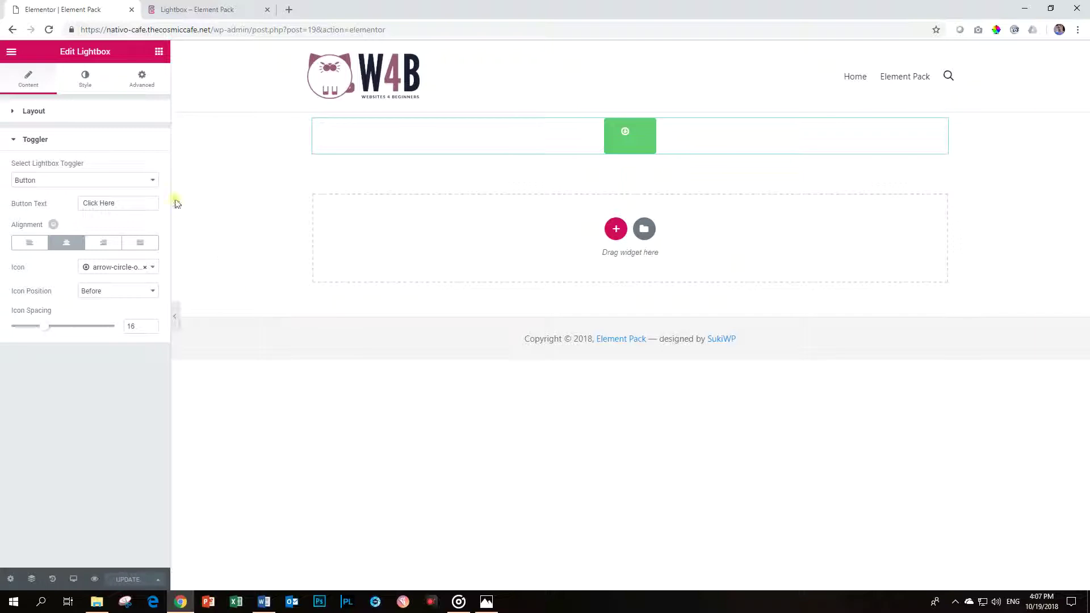
left_click(50, 182)
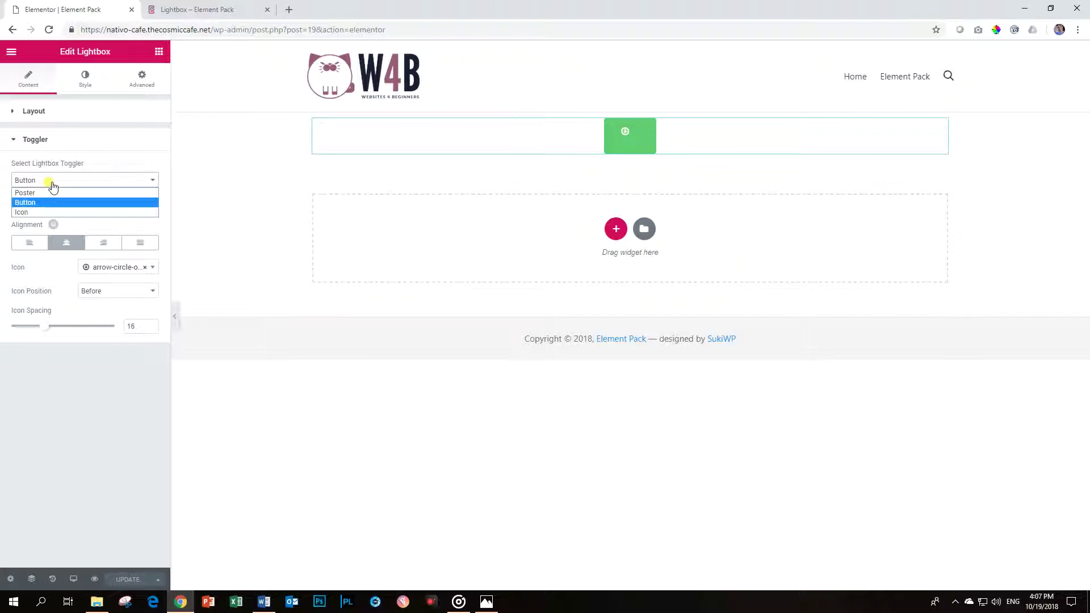
left_click(42, 212)
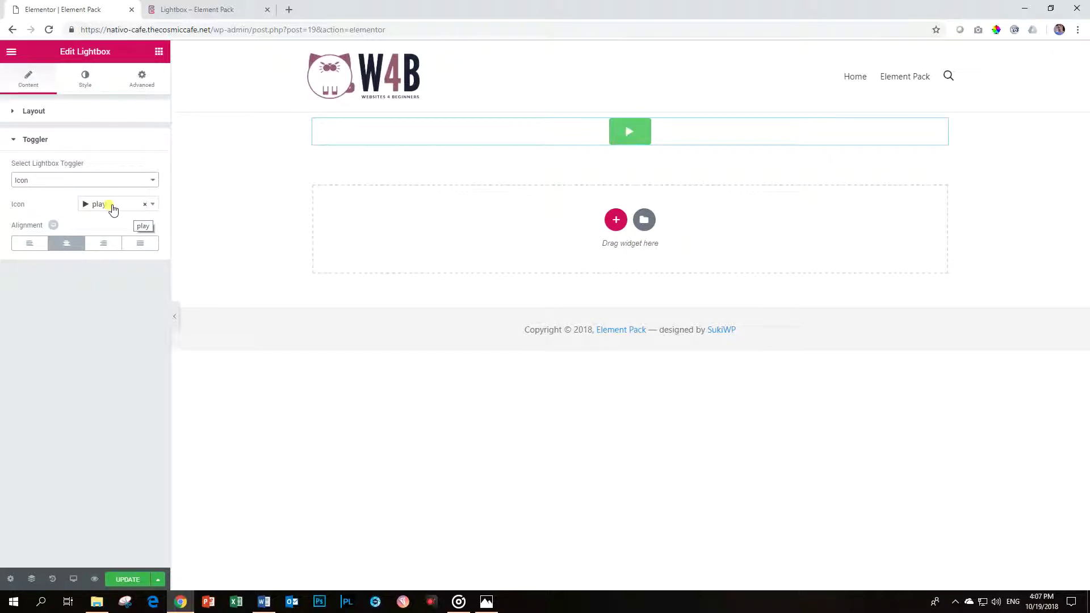
Give the play toggle a light-blue #61c1e0 background from the first preset.
left_click(84, 84)
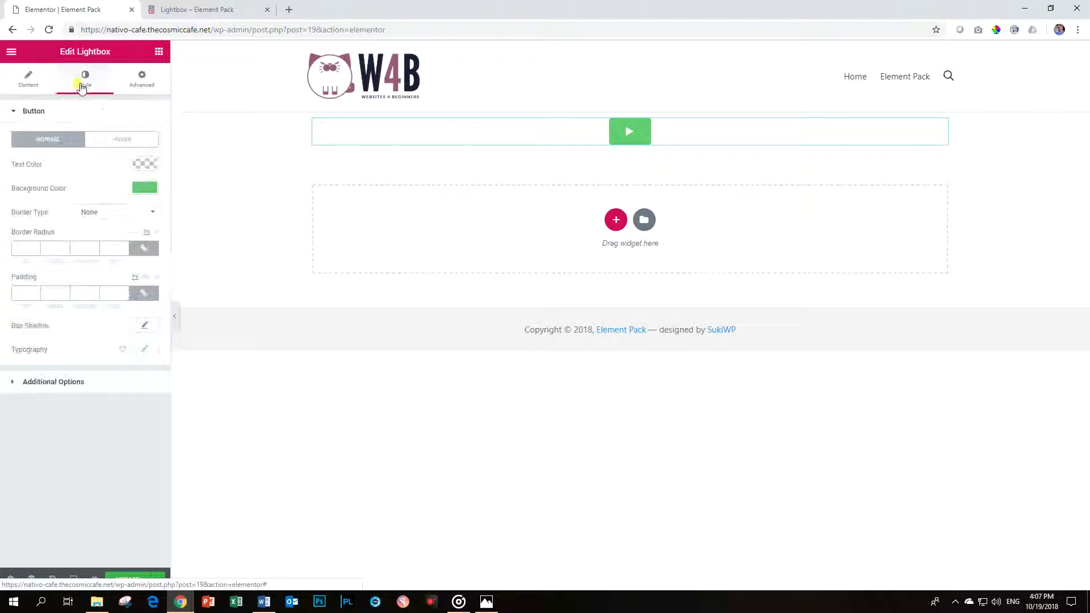
left_click(146, 188)
left_click(17, 323)
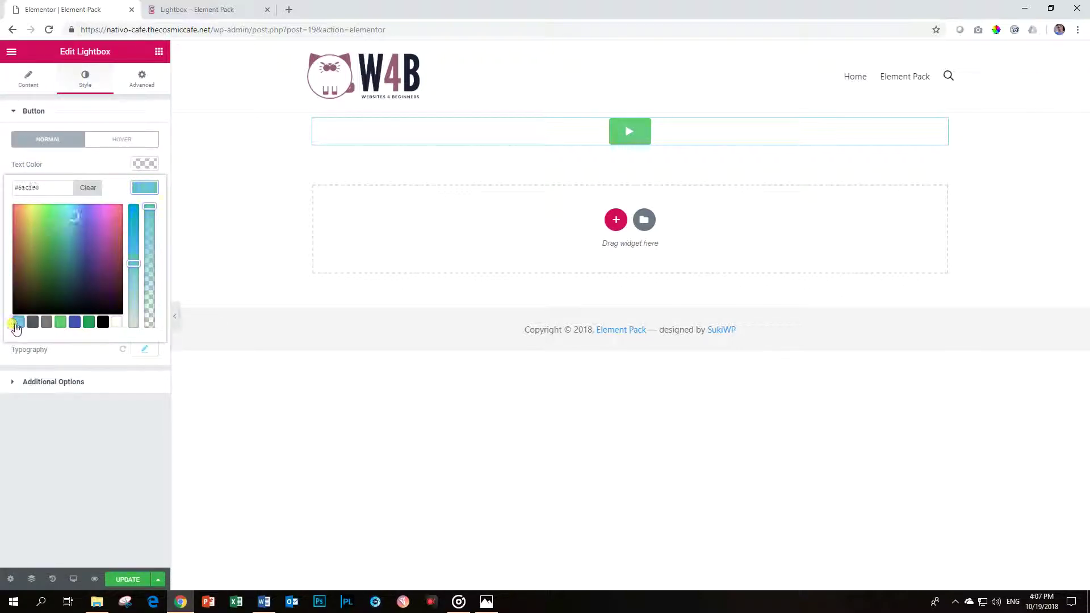
left_click(145, 186)
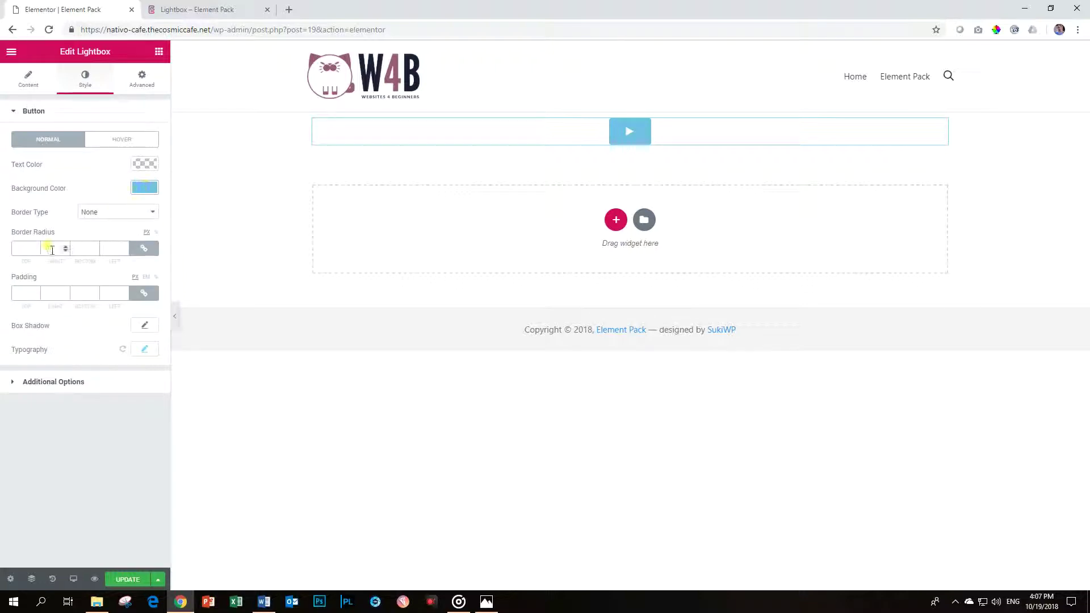
Set the toggle's border radius to 60 on all corners.
type("50")
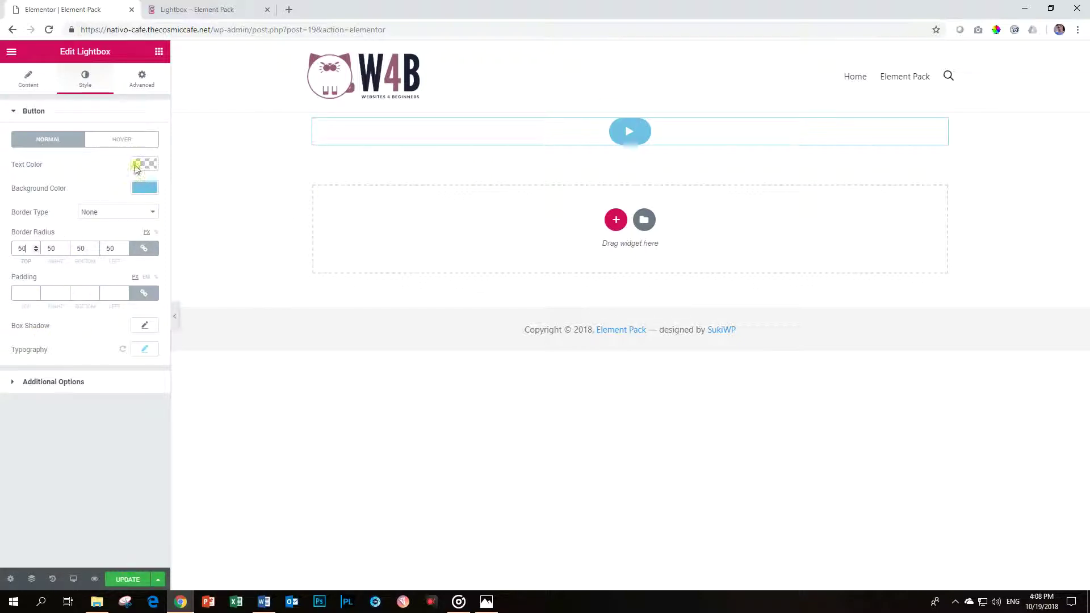
left_click_drag(26, 250, 13, 235)
type("60")
left_click(31, 86)
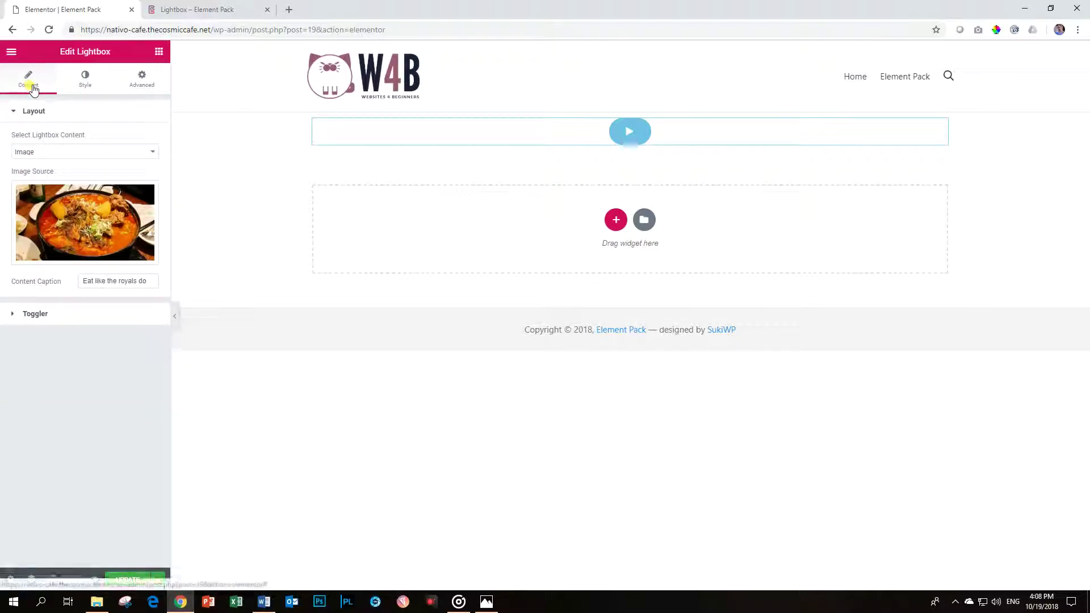
left_click(45, 315)
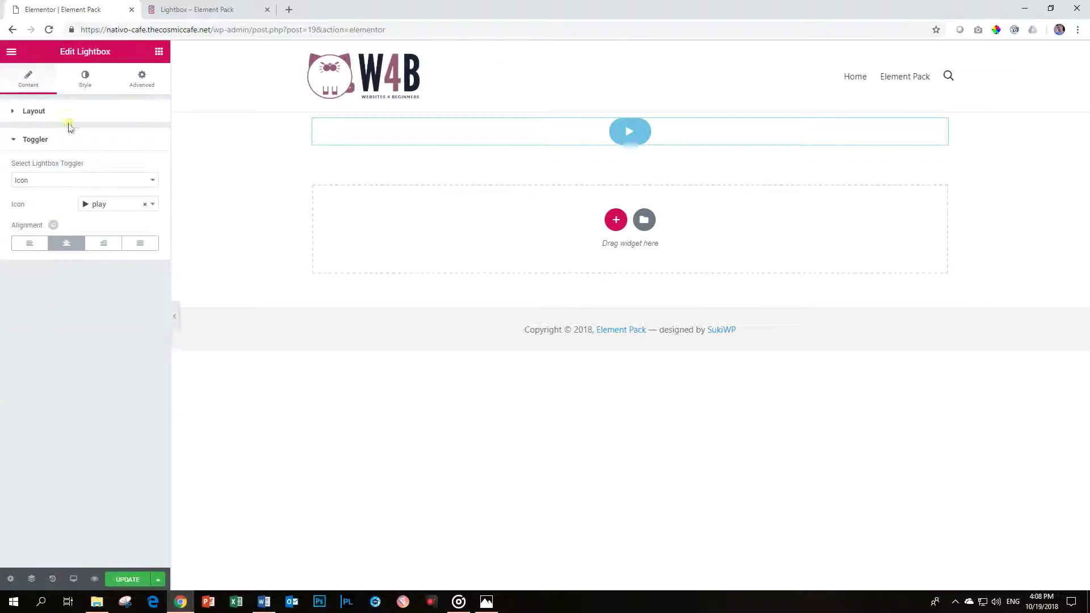
left_click(81, 82)
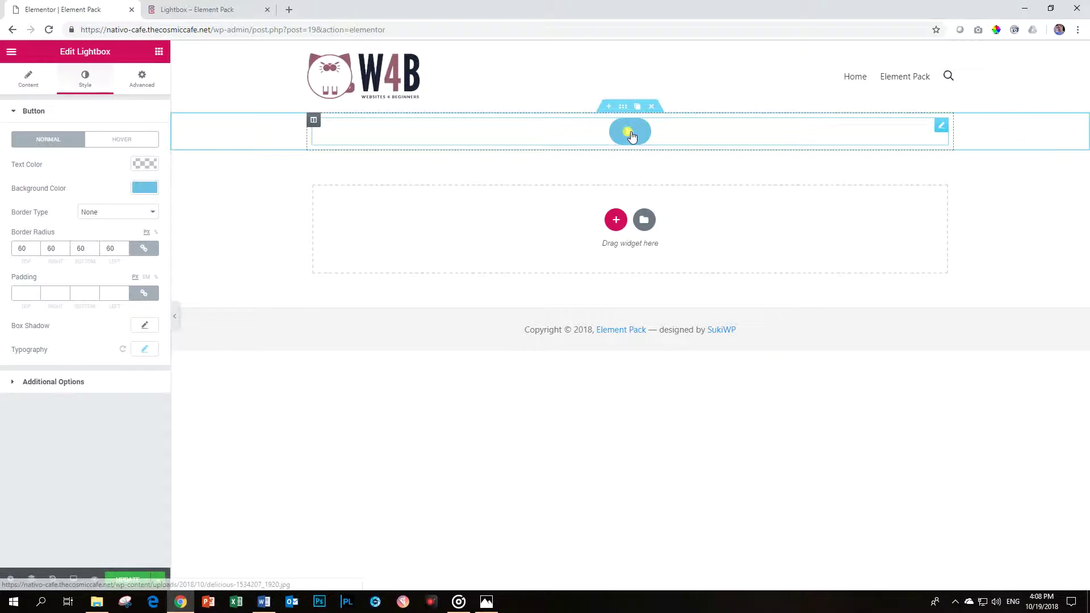
Preview the round toggle's lightbox and confirm the content type stays Image.
left_click(630, 132)
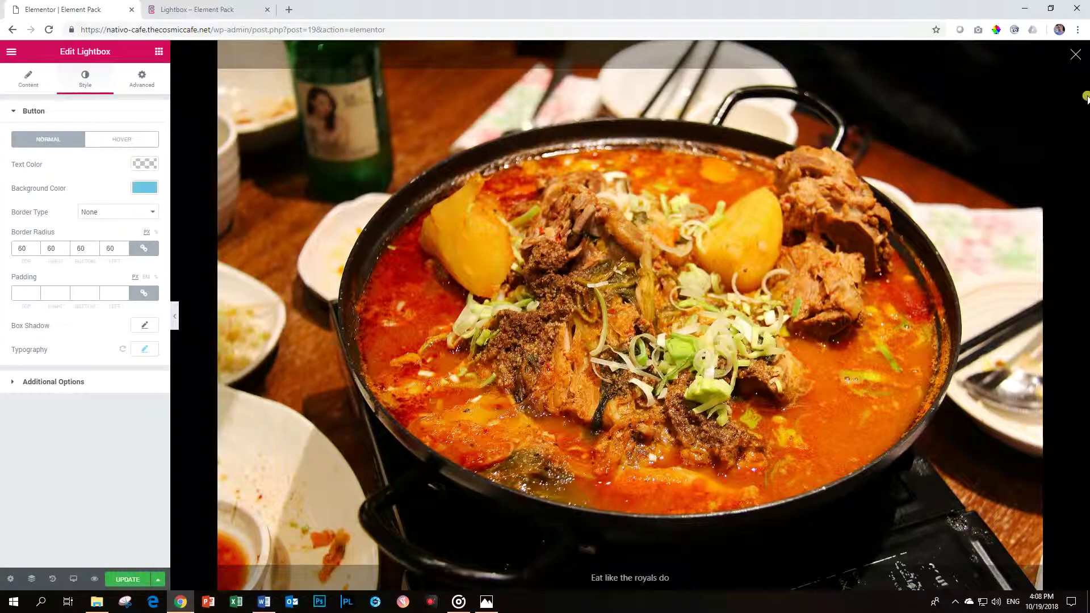
left_click(1076, 56)
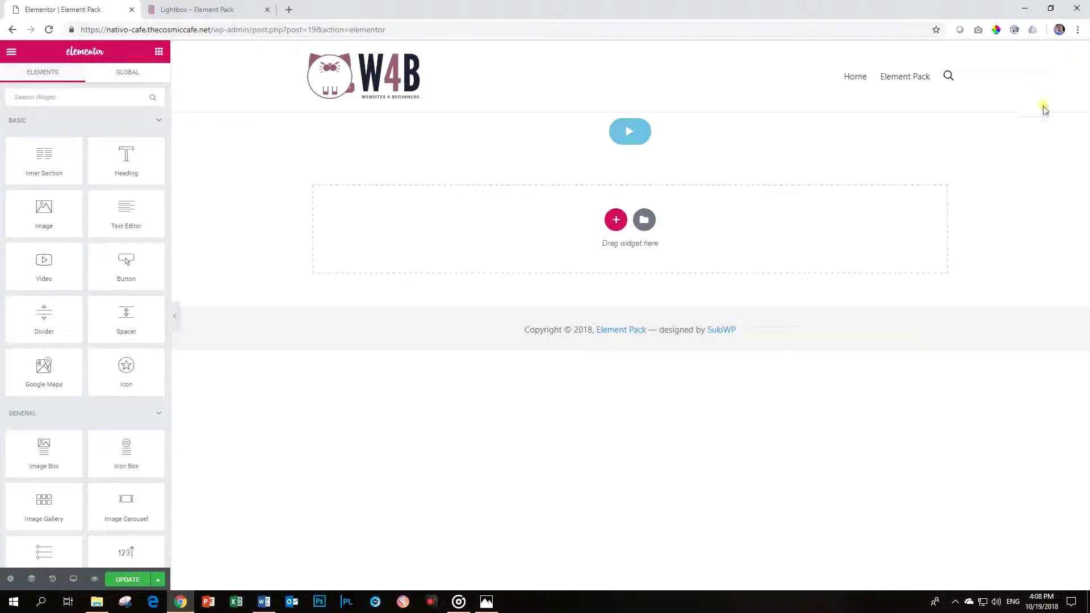
left_click(578, 136)
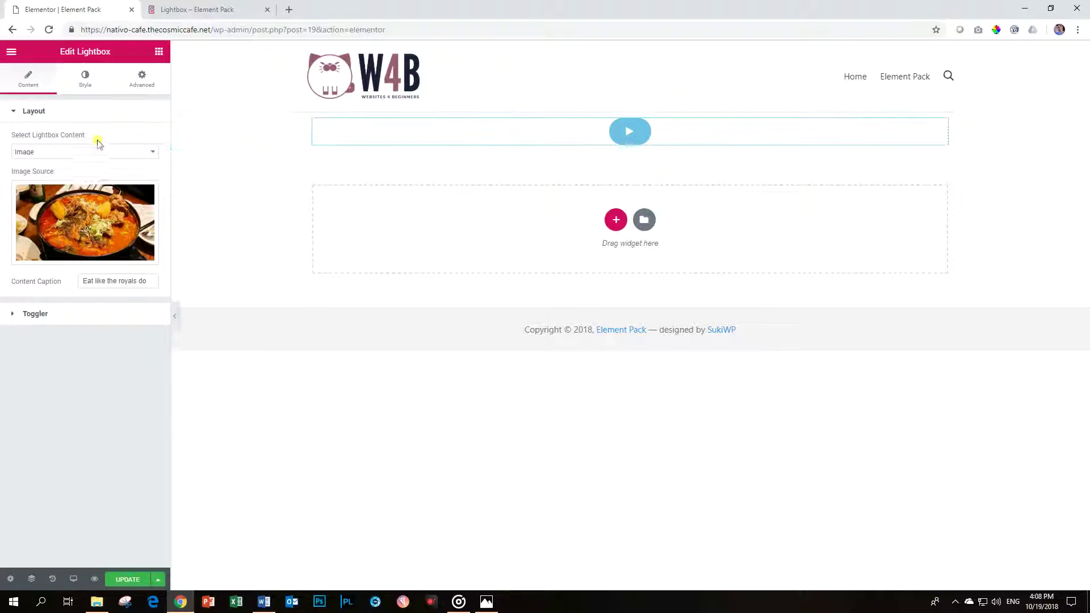
left_click(44, 153)
left_click(45, 155)
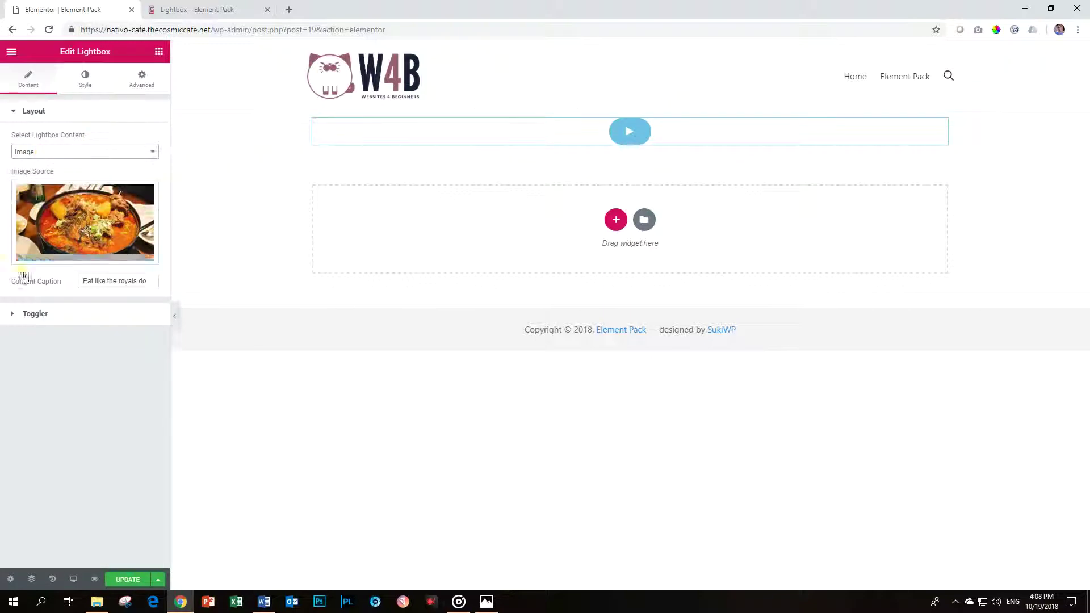
Switch the toggler to a Poster using the spice market photo, about 310 px tall.
left_click(34, 314)
left_click(45, 181)
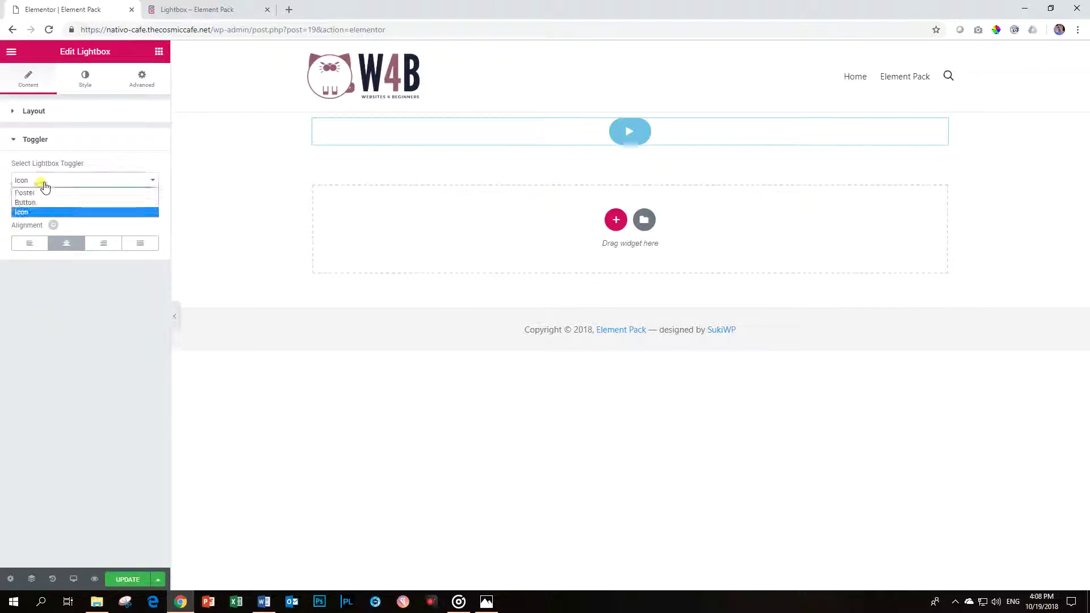
left_click(42, 190)
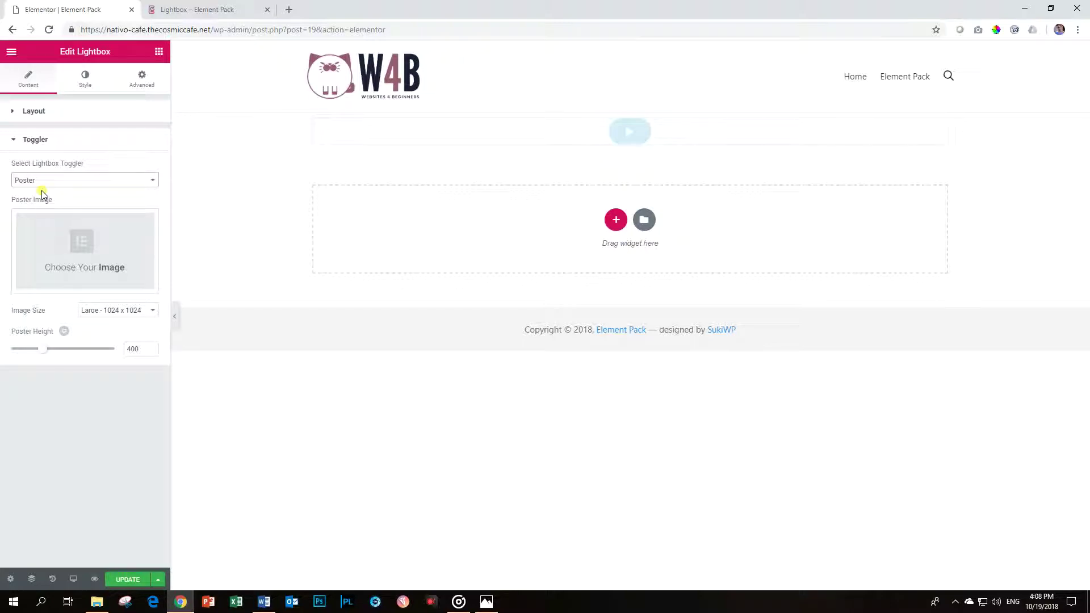
left_click(75, 256)
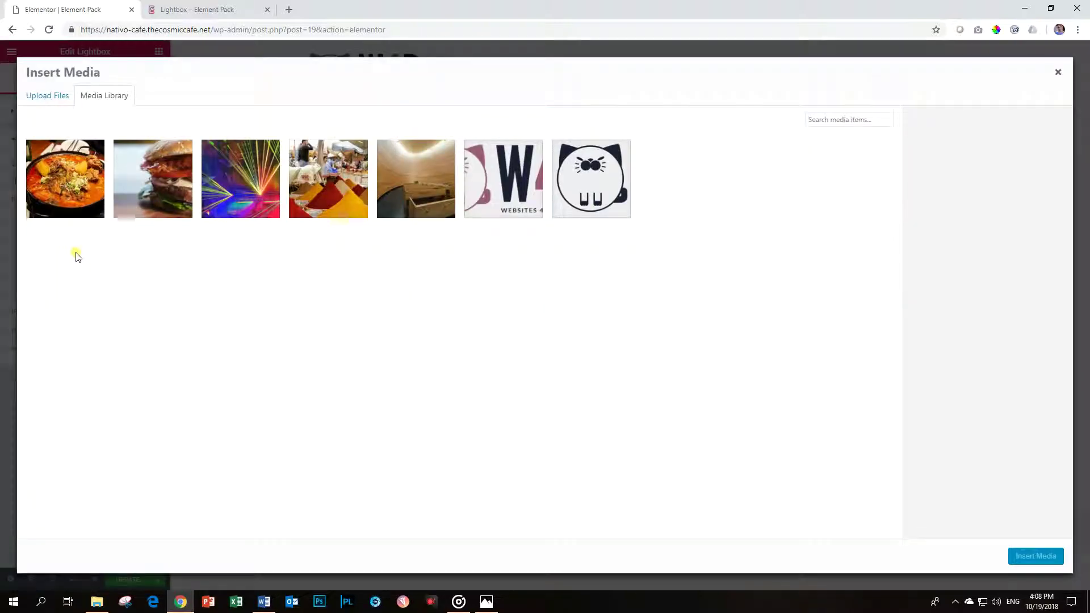
left_click(328, 193)
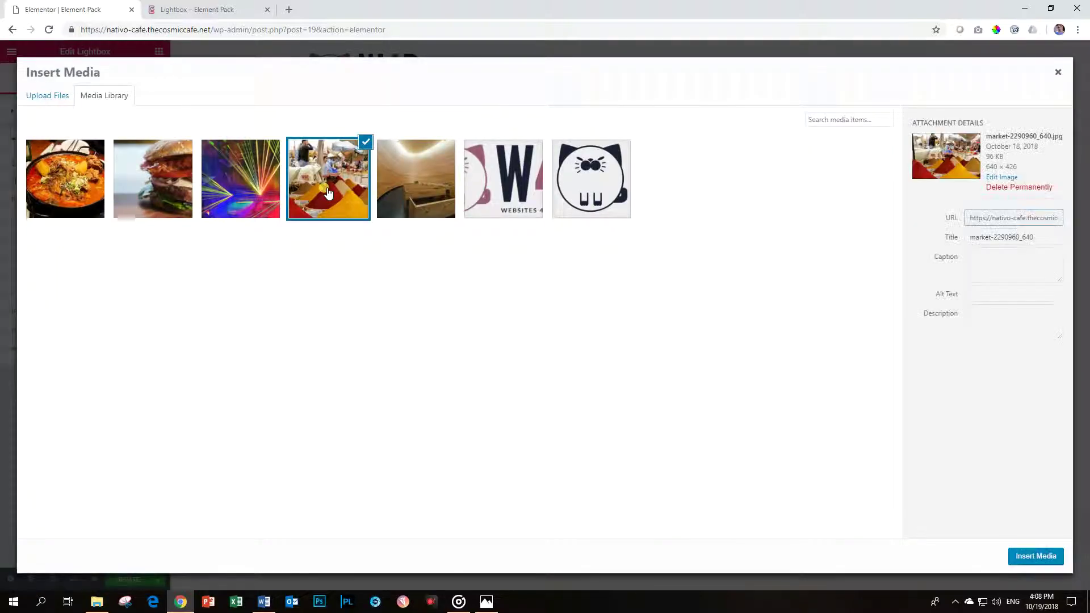
left_click(1036, 557)
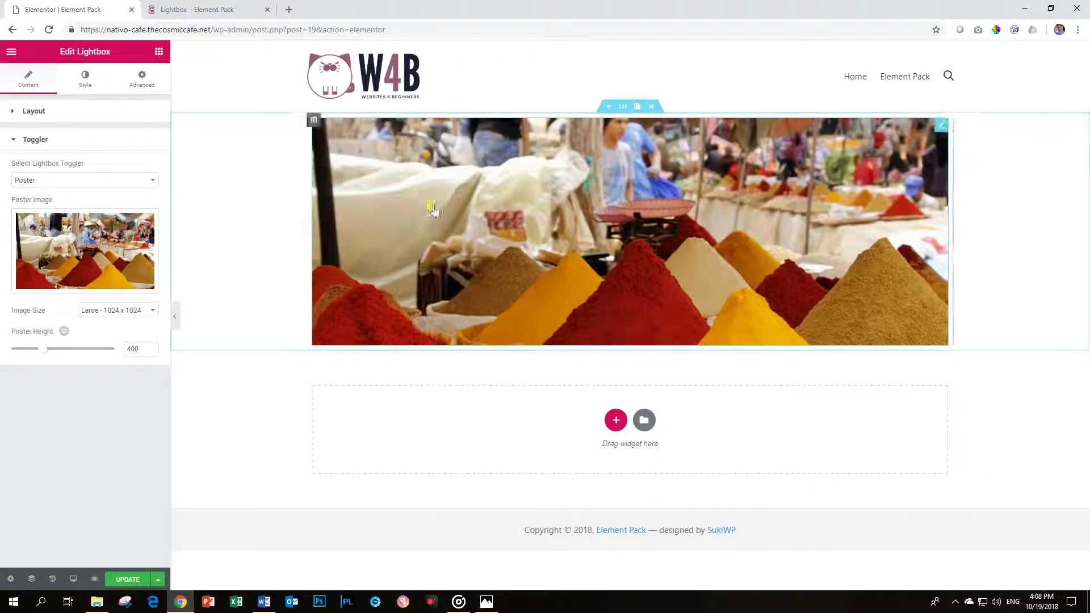
mouse_move(44, 350)
left_mouse_down()
mouse_move(63, 349)
mouse_move(26, 356)
mouse_move(35, 356)
left_mouse_up()
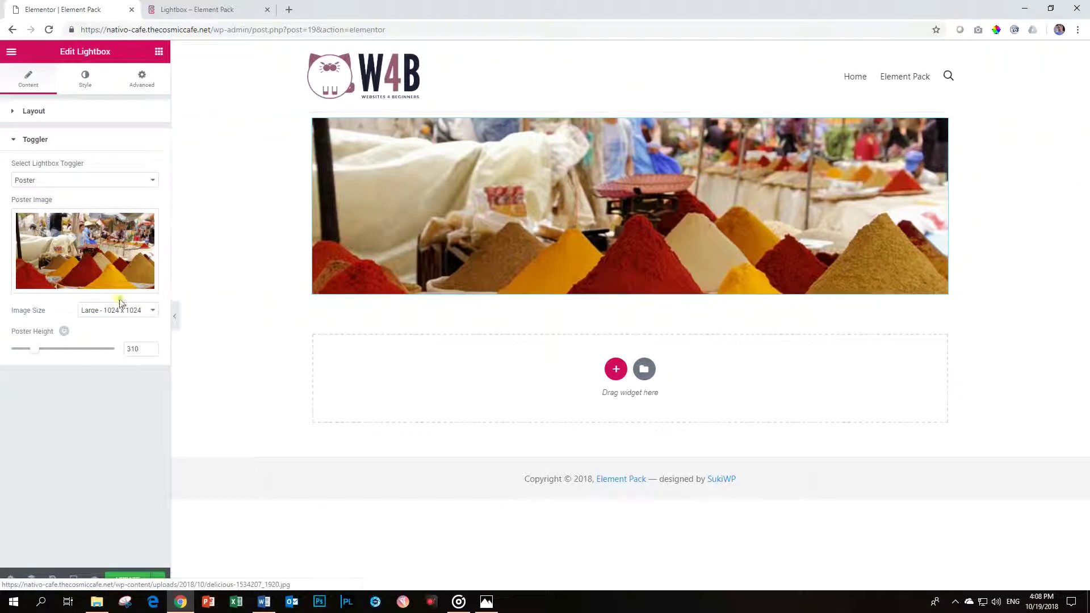
Test twice that the spice poster opens the food photo lightbox.
left_click(581, 243)
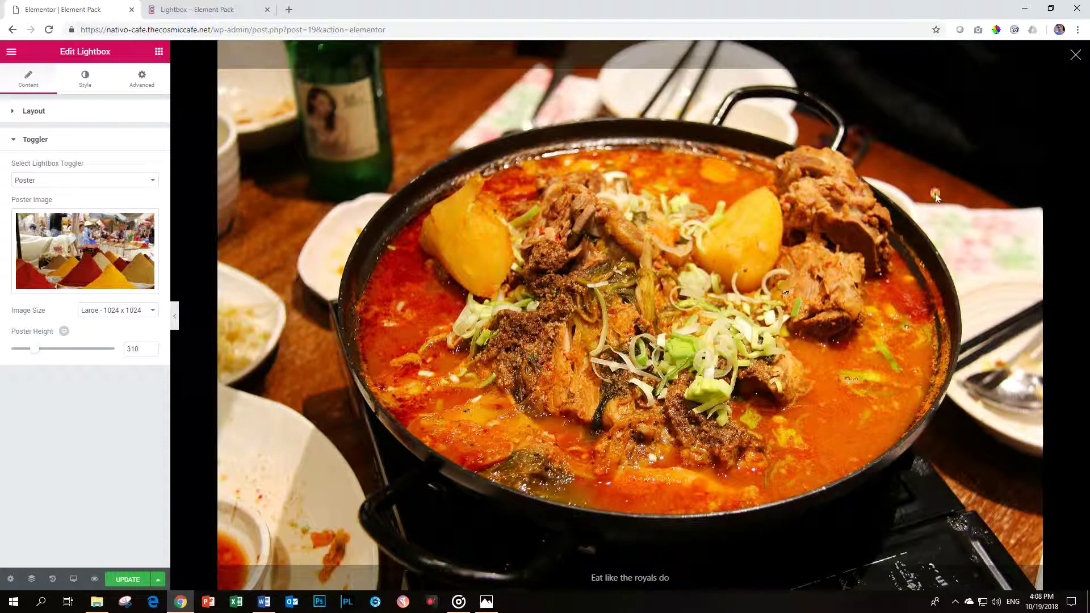
left_click(1075, 55)
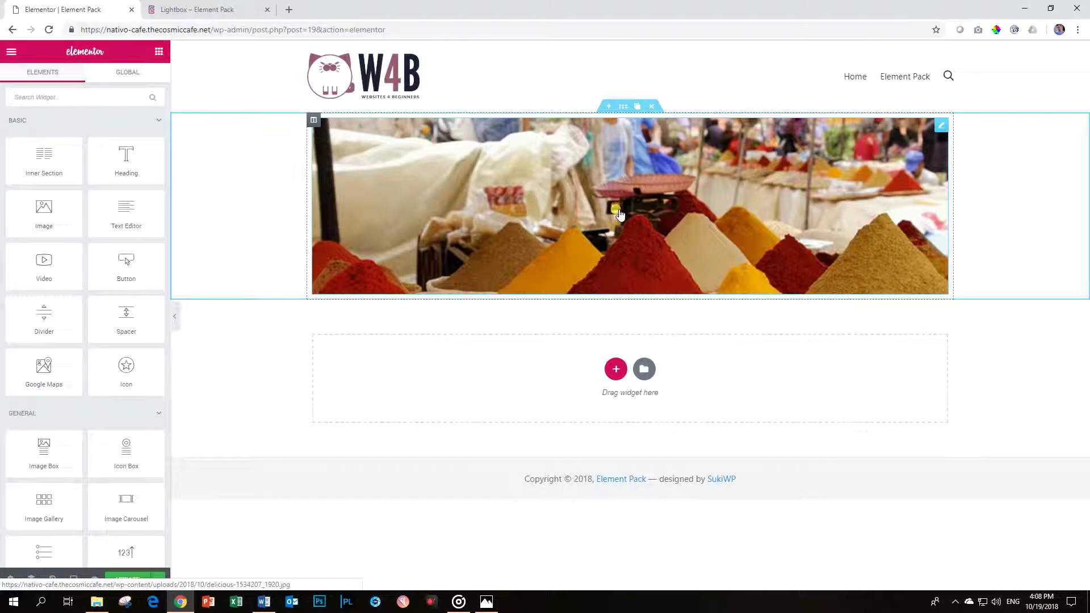
left_click(587, 243)
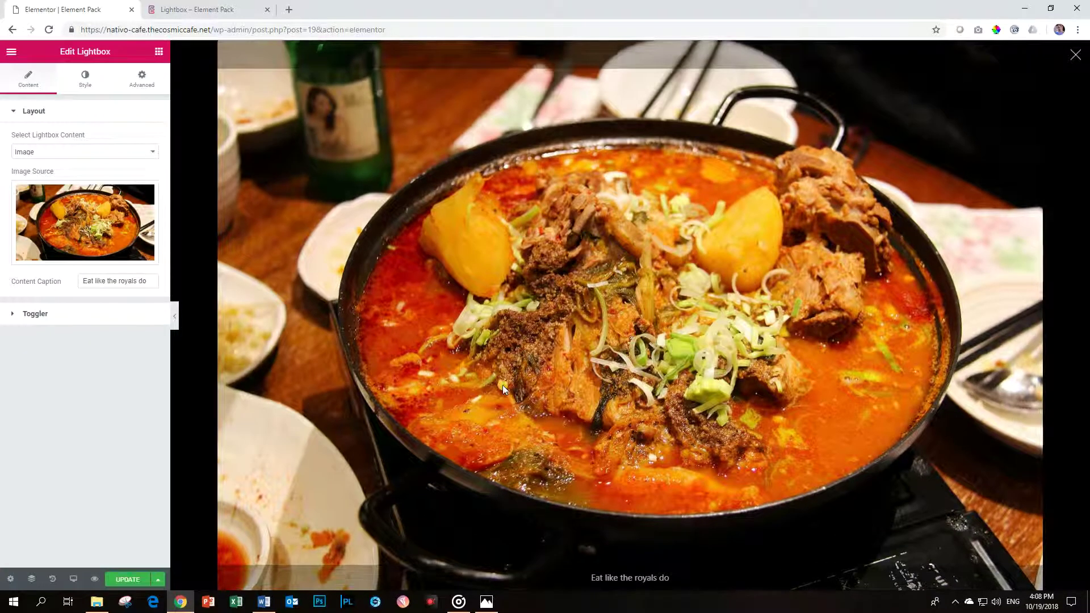
left_click(1075, 54)
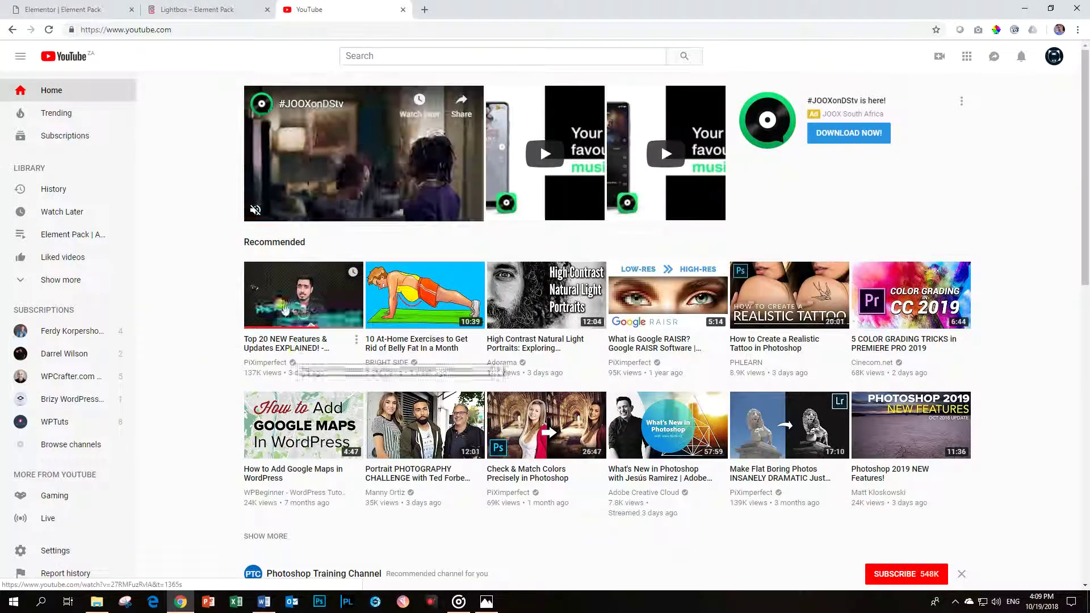
Open the Panel Slider video from your channel, copy its URL, and return to Elementor.
left_click(1054, 55)
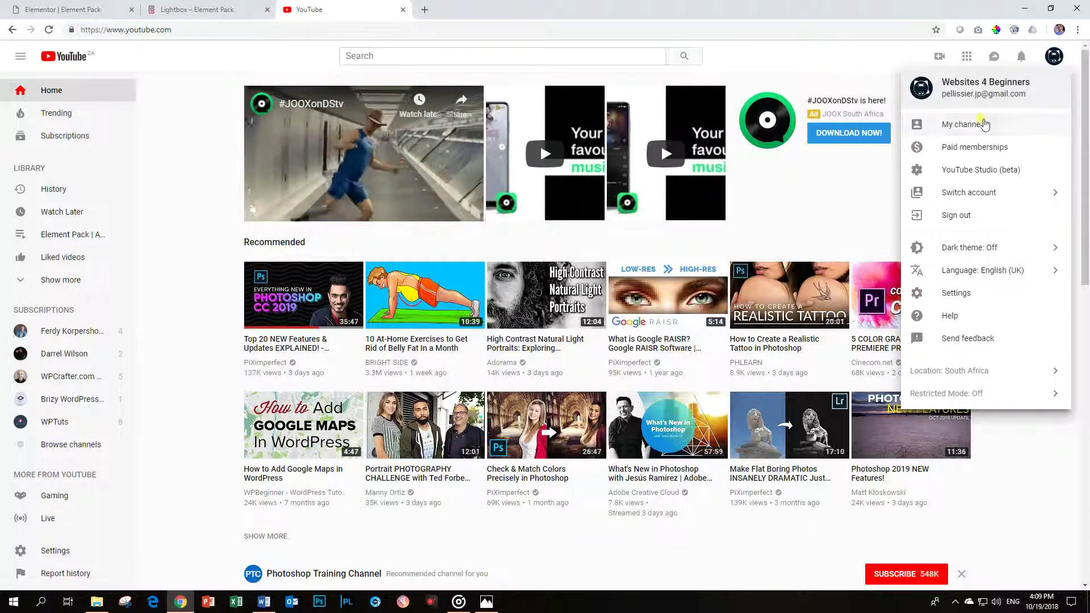
left_click(954, 119)
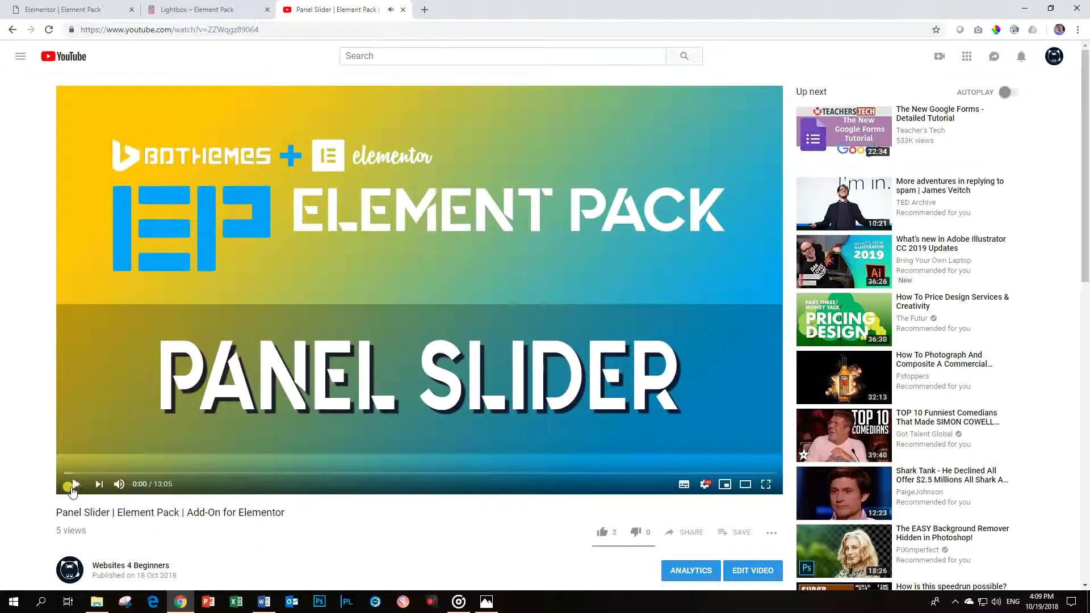
left_click(295, 29)
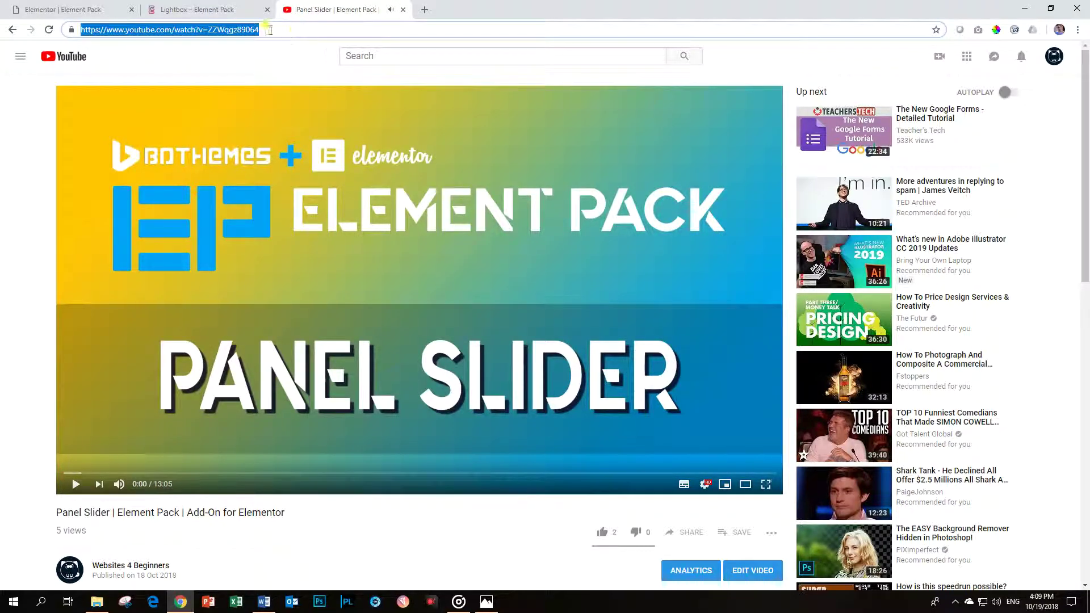
left_click(114, 9)
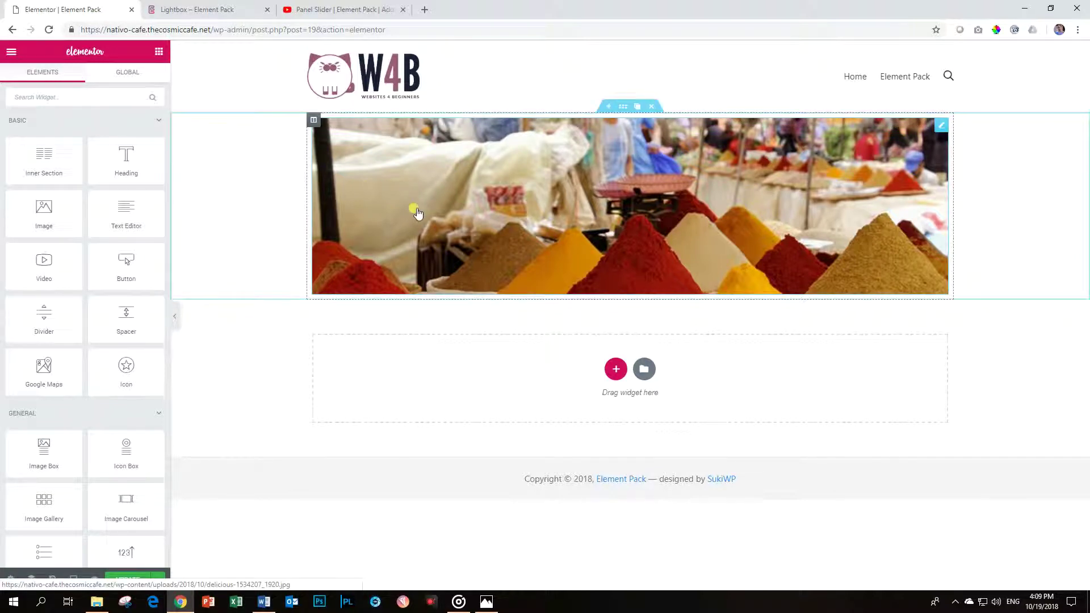
Set the lightbox content to Youtube with the pasted Panel Slider URL and preview it.
left_click(481, 198)
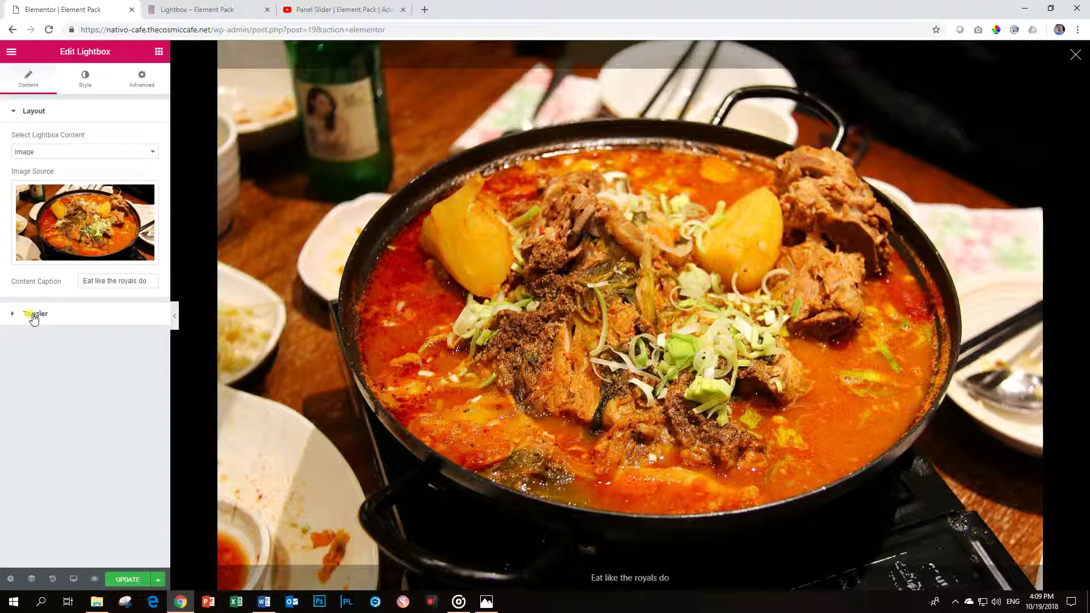
left_click(34, 154)
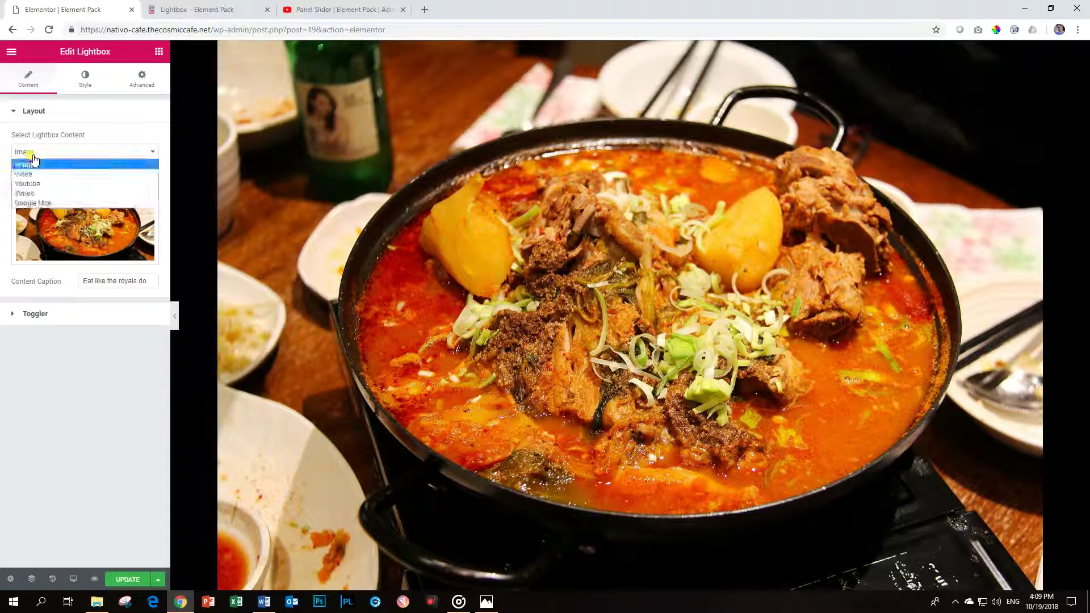
left_click(29, 182)
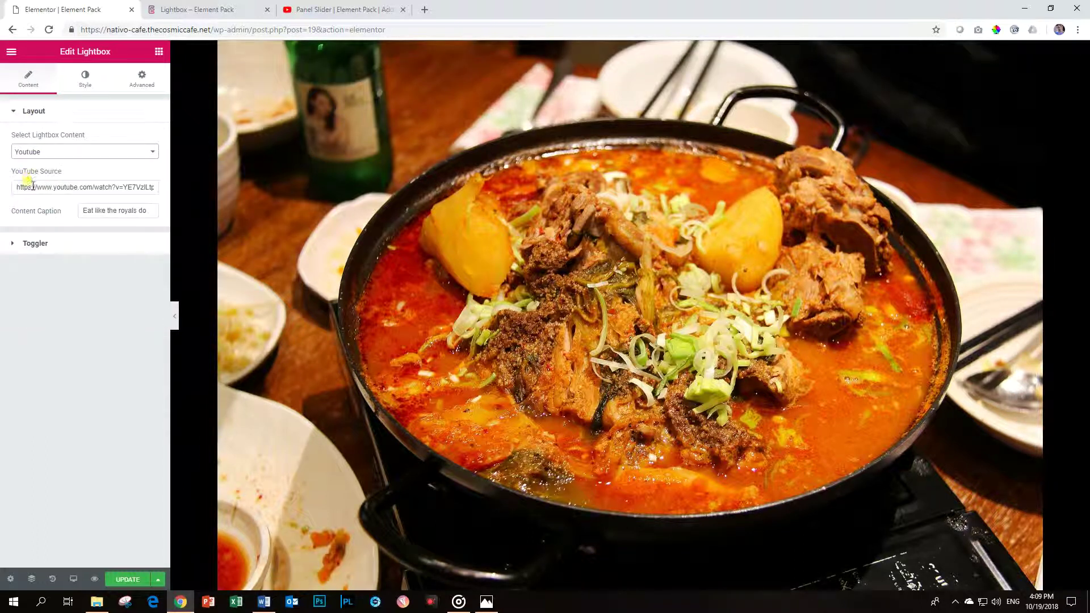
left_click(33, 186)
key("ctrl+a")
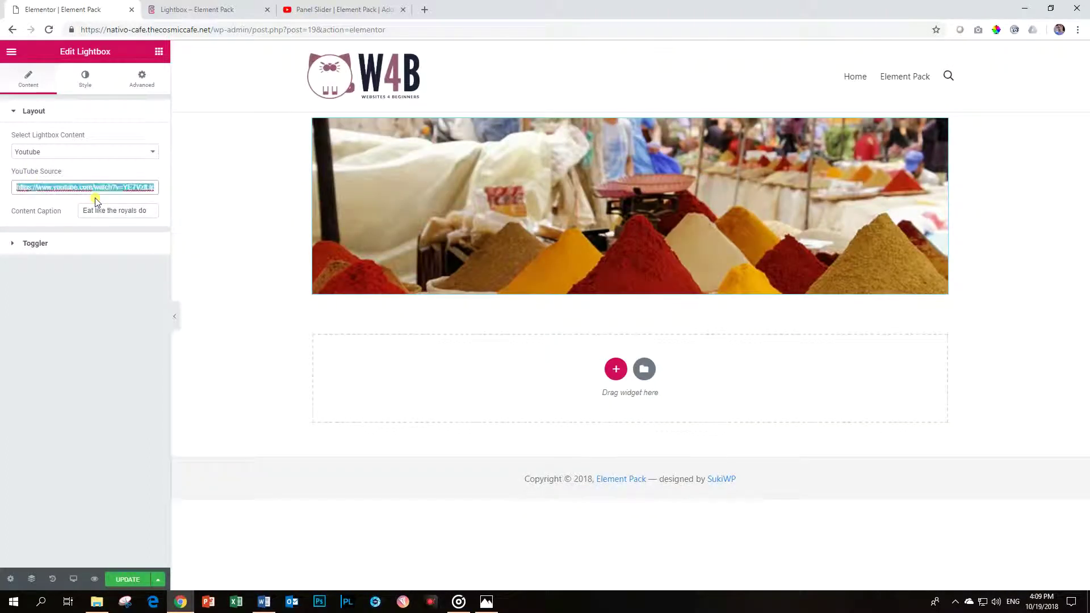
key("ctrl+v")
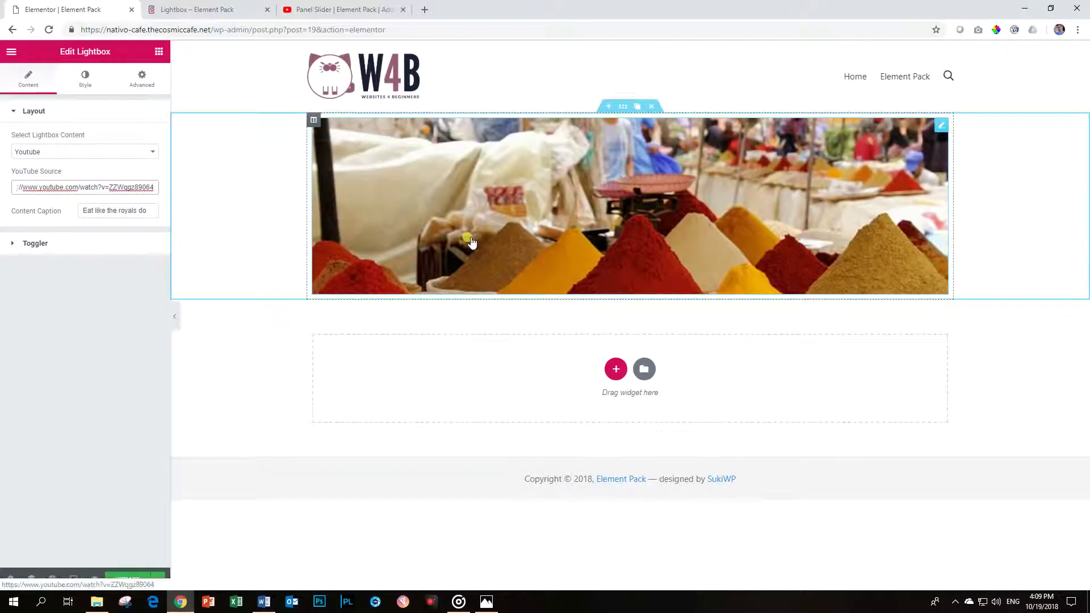
left_click(471, 240)
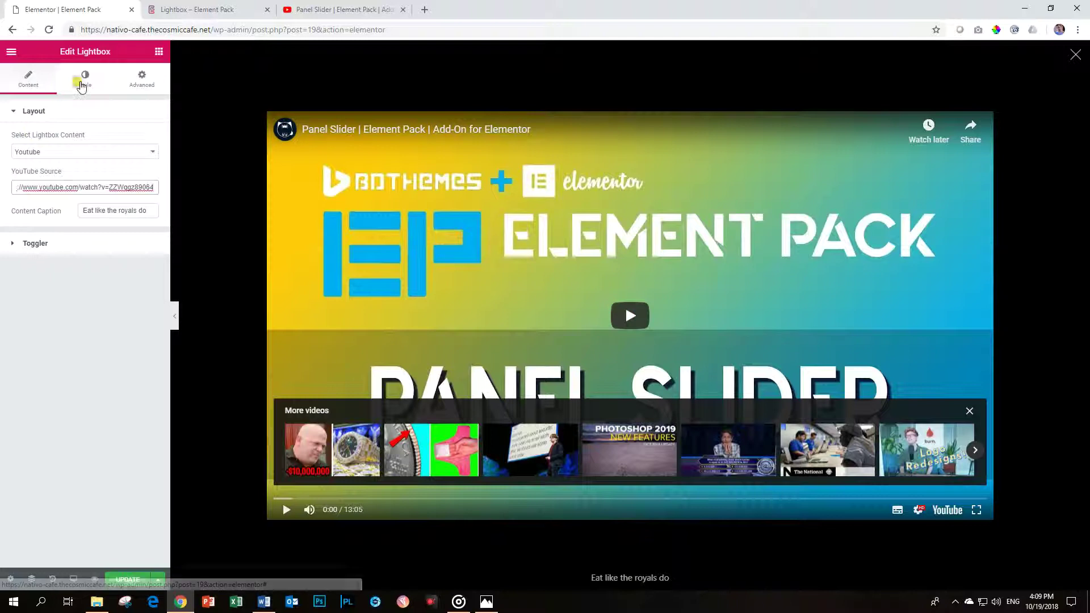
left_click(82, 84)
Set Lightbox Animation to Scale under Additional Options and close the video preview.
left_click(43, 382)
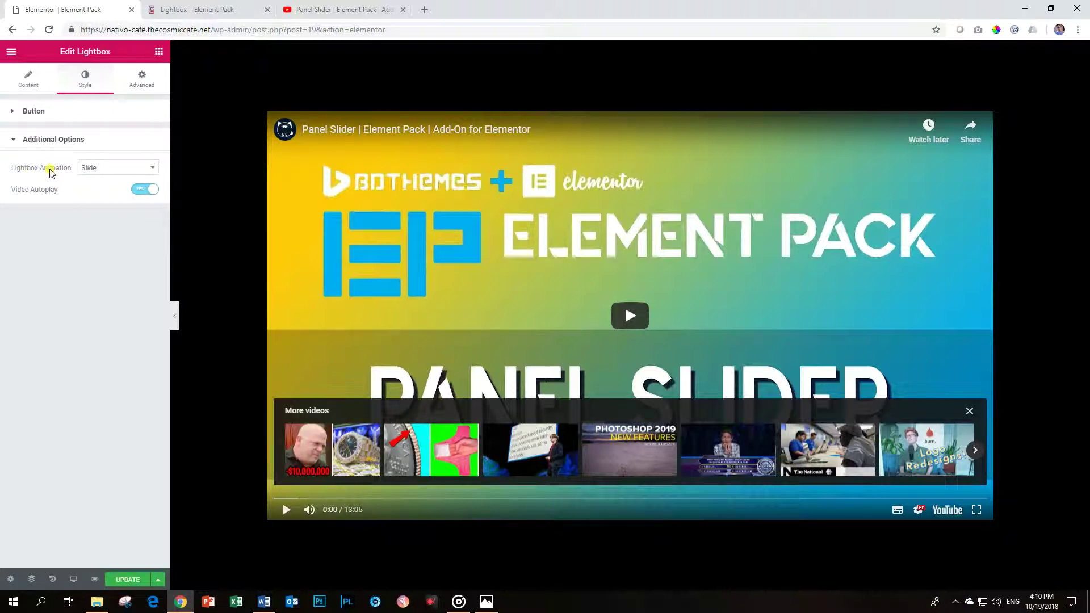
left_click(115, 169)
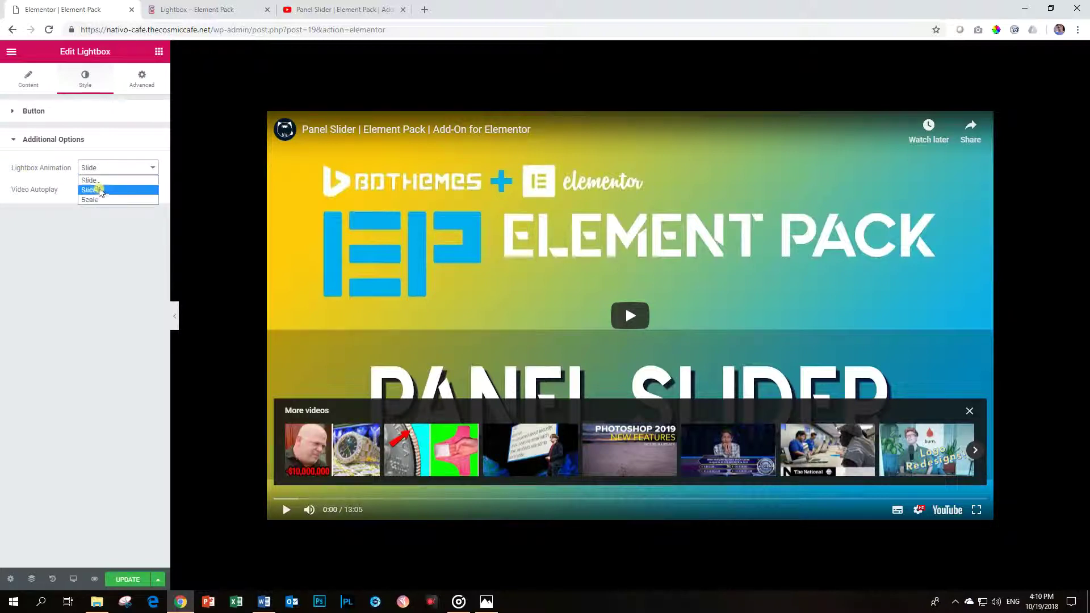
left_click(89, 199)
left_click(1074, 56)
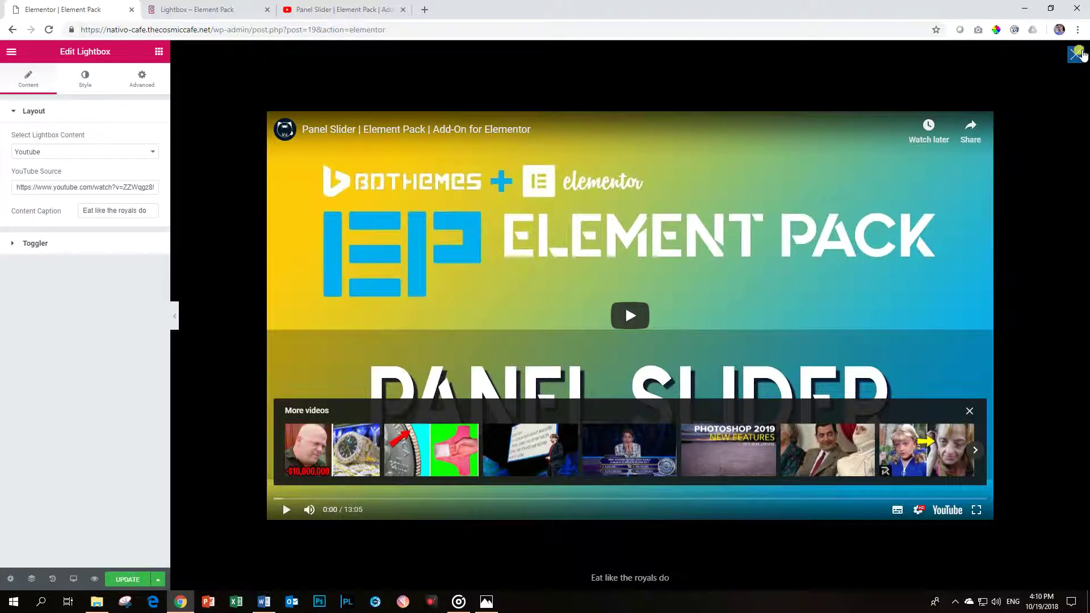
left_click(1075, 55)
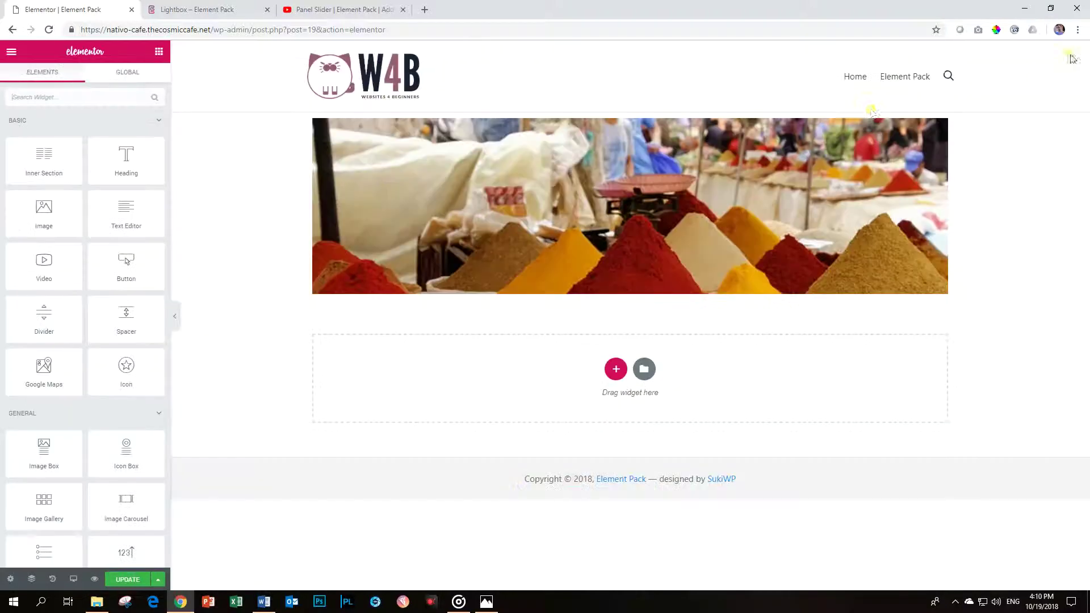
left_click(403, 184)
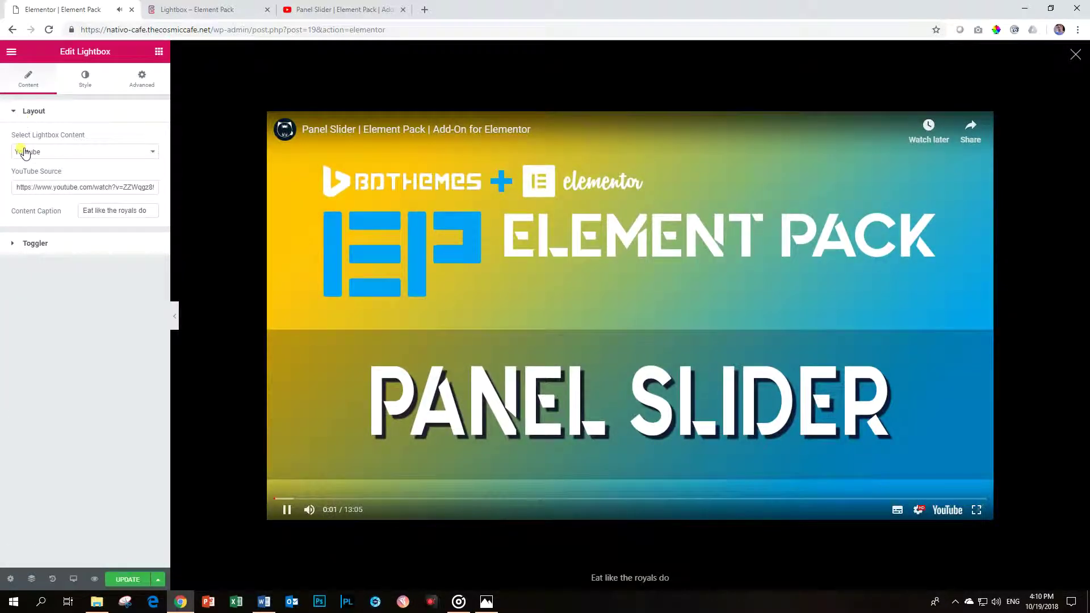
Change the lightbox content to Google Map of Hamburg's Townhall, check the poster toggler, and preview the map.
left_click(25, 152)
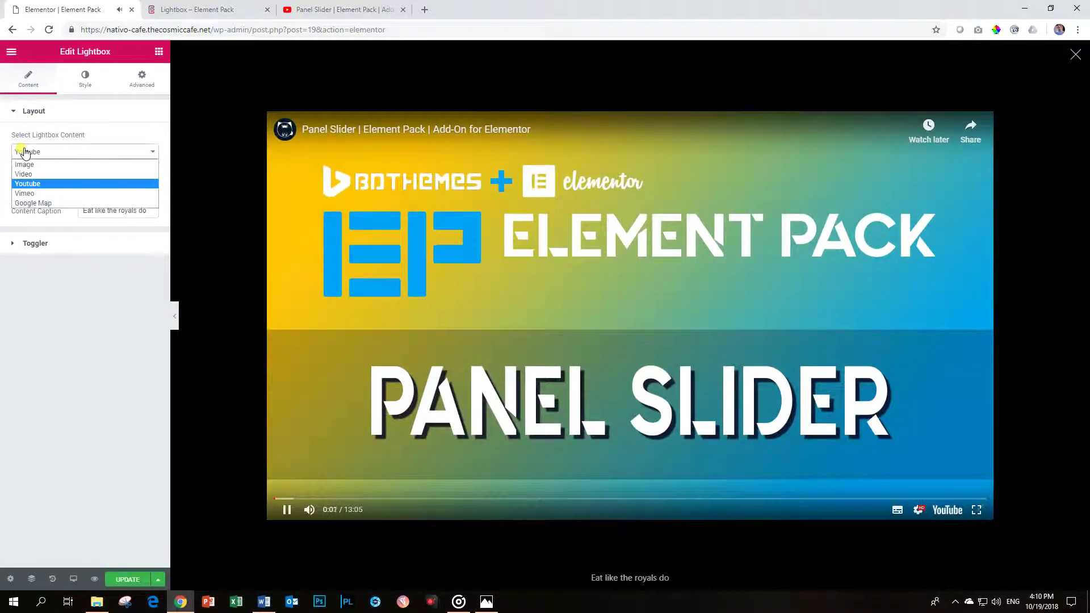
left_click(32, 203)
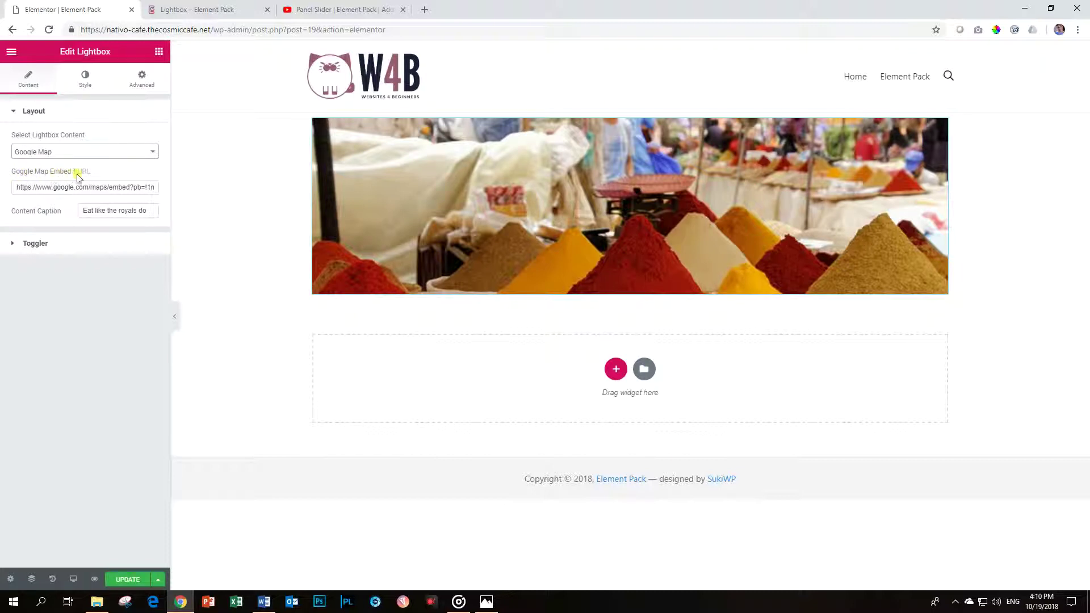
left_click(34, 112)
left_click(37, 140)
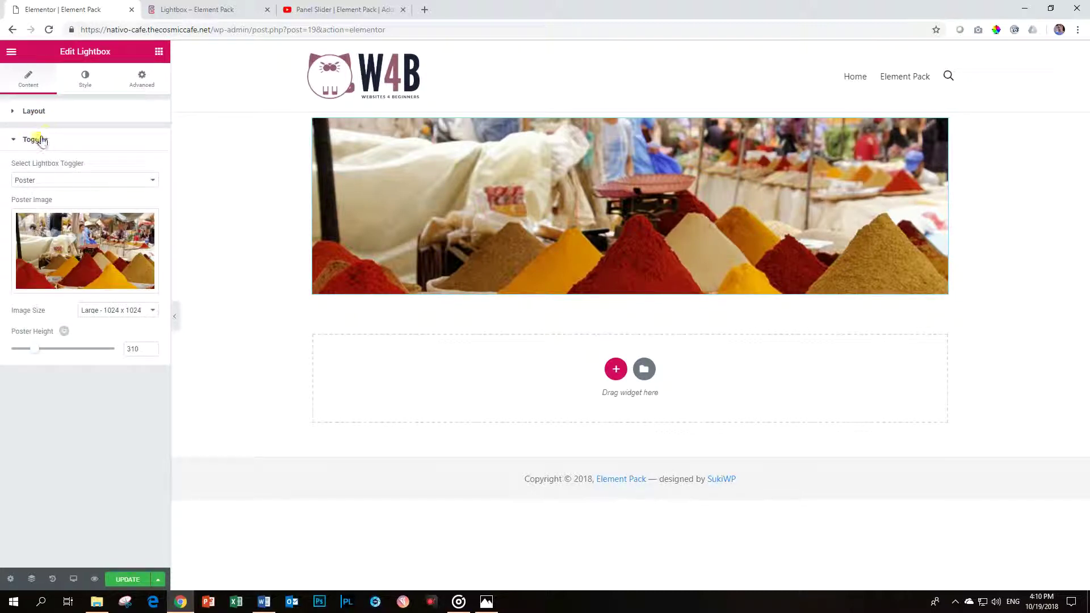
left_click(40, 139)
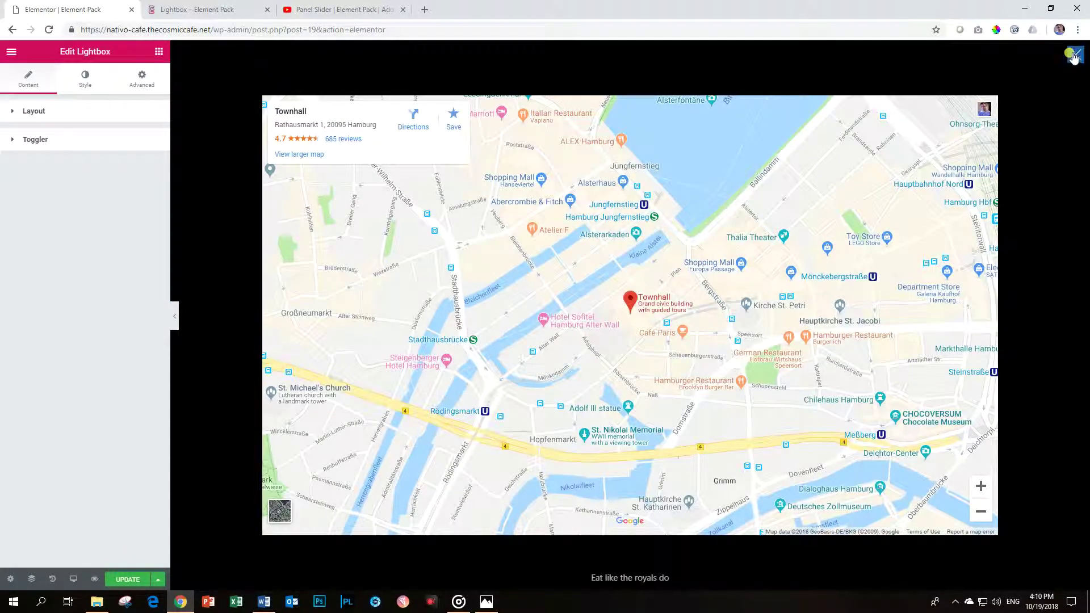
left_click(1074, 57)
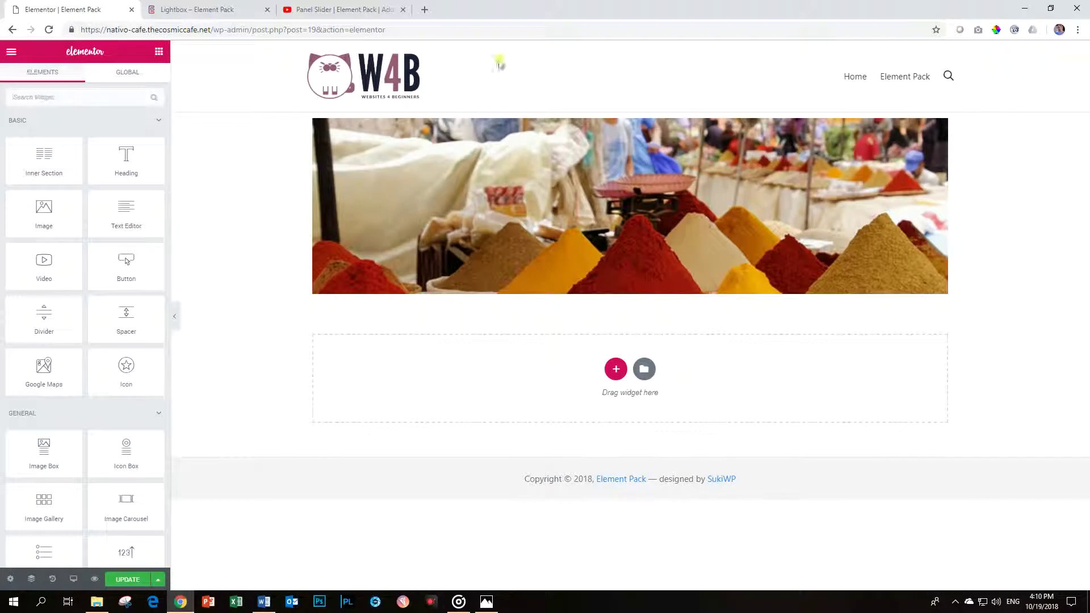
On the Element Pack Lightbox demo page, scroll down and preview the Vimeo video lightbox.
left_click(221, 11)
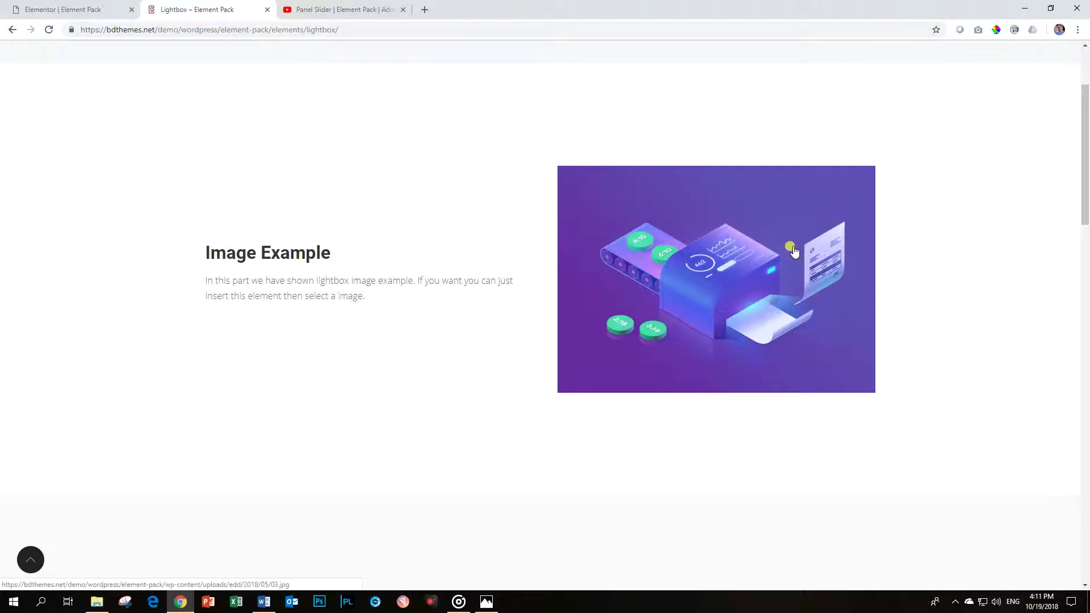
scroll(794, 251, "down", 7)
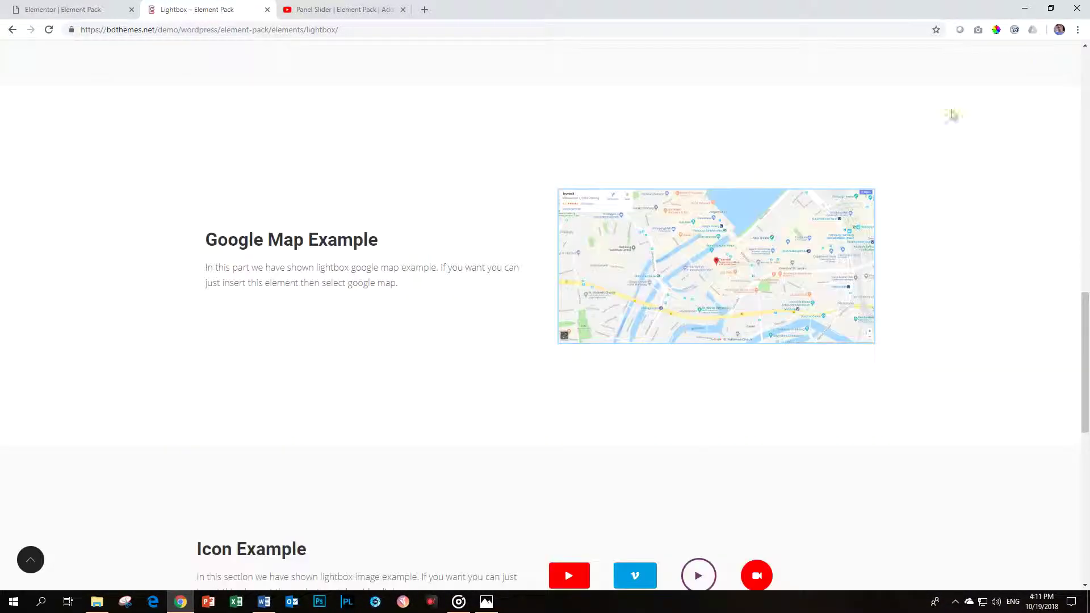
scroll(644, 262, "down", 5)
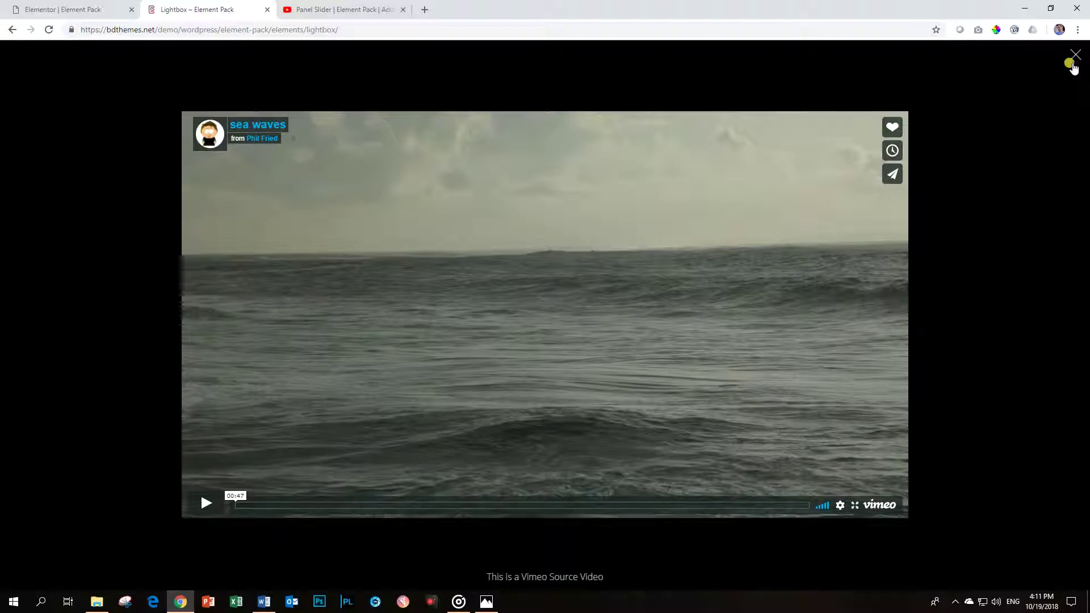
left_click(1075, 63)
Preview the demo's image lightbox from the second button, then return to the Elementor editor.
scroll(498, 445, "down", 3)
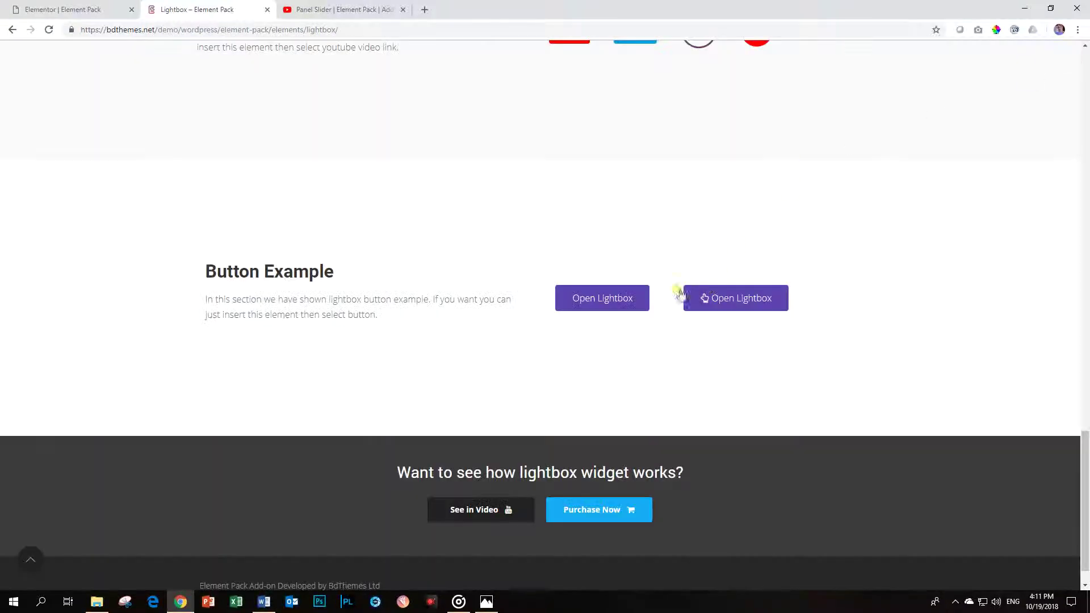
left_click(752, 299)
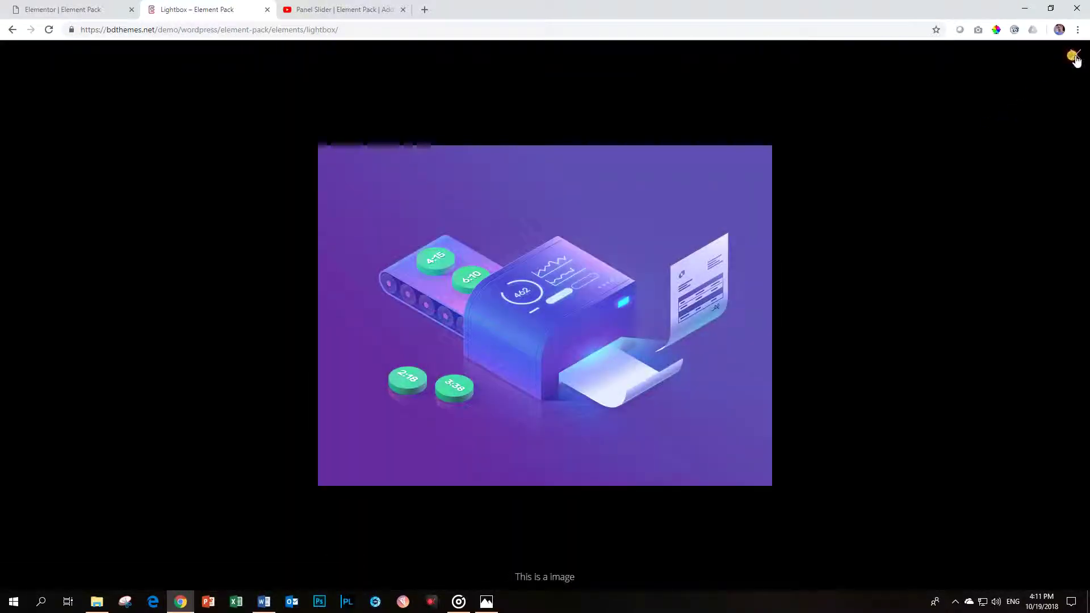
left_click(1075, 55)
scroll(709, 295, "down", 1)
scroll(709, 306, "up", 20)
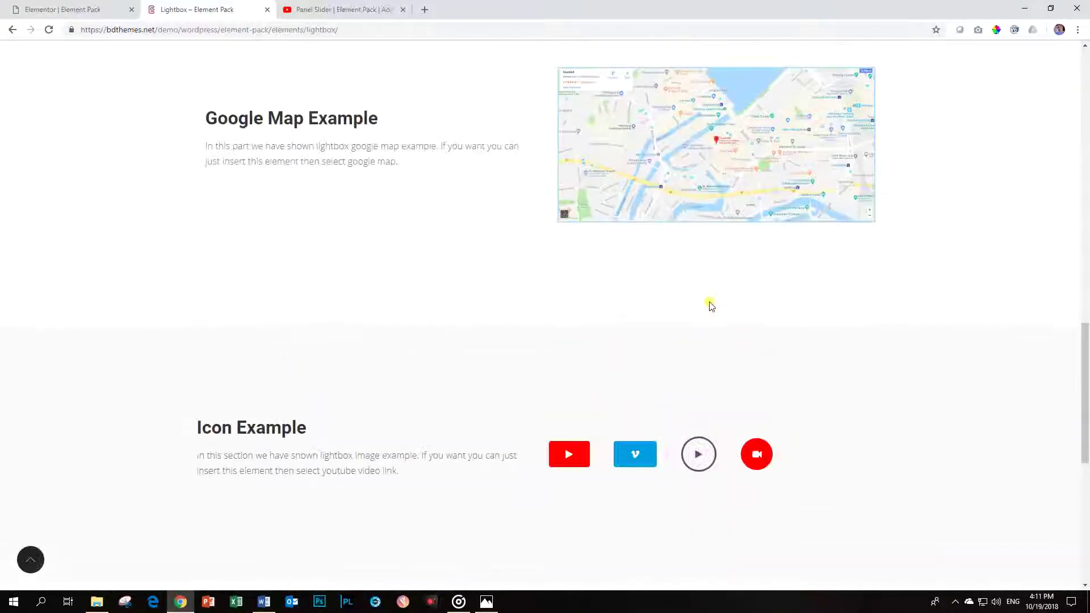
scroll(711, 306, "up", 6)
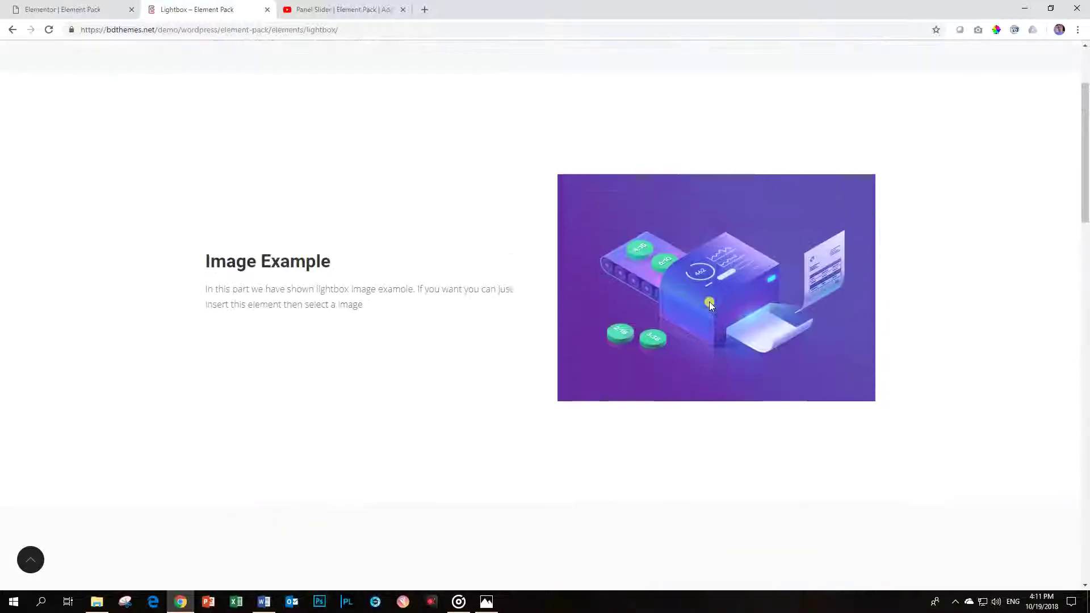
left_click(45, 8)
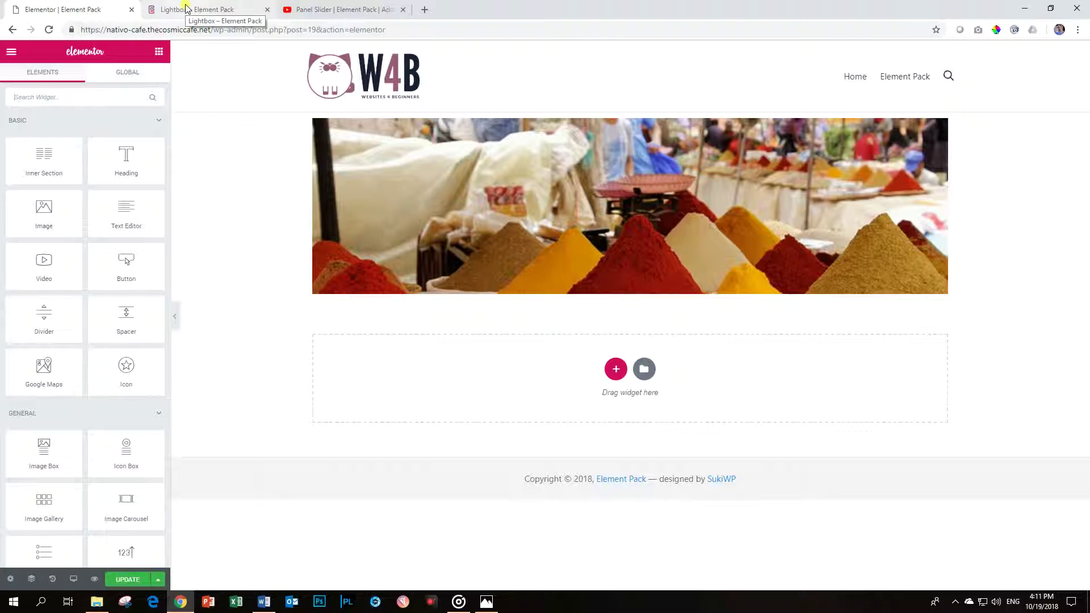